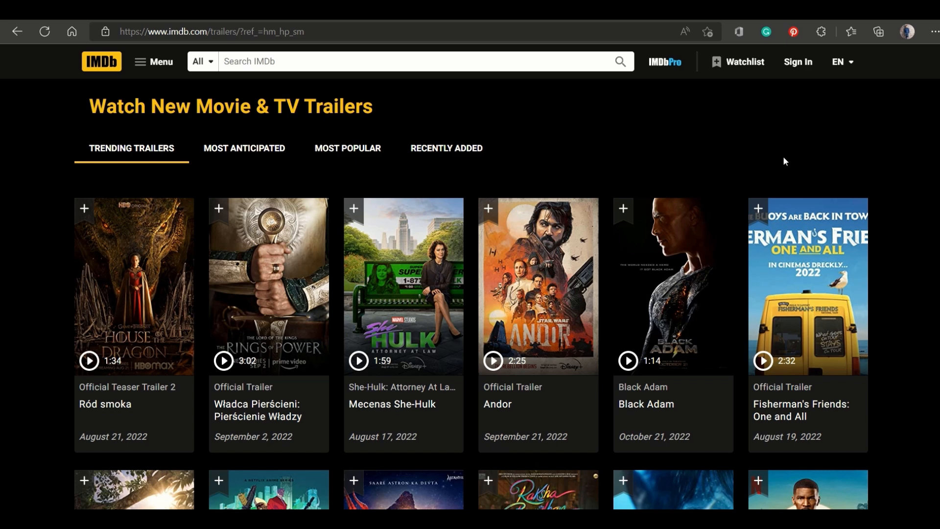
# Step: Look through the trending movie and TV trailers on the IMDb page
pyautogui.scroll(-3, 900, 194)
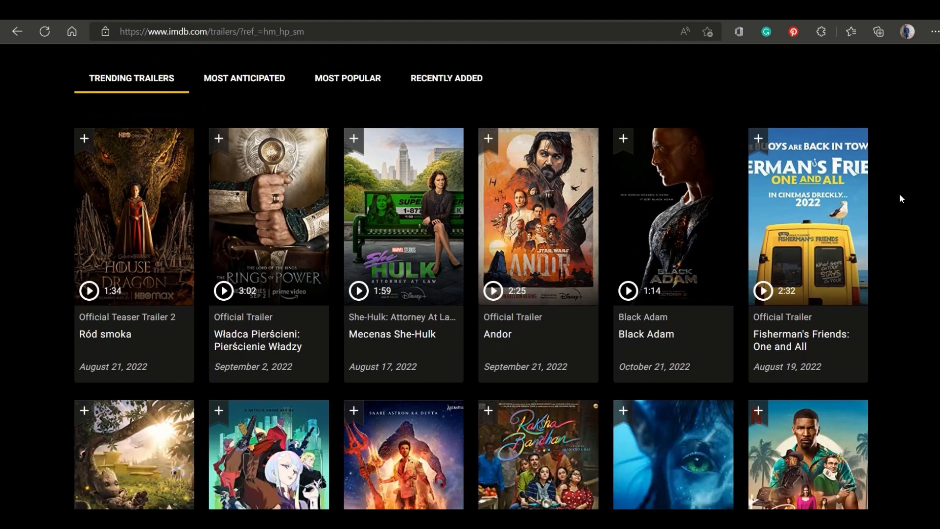
pyautogui.scroll(-1, 901, 198)
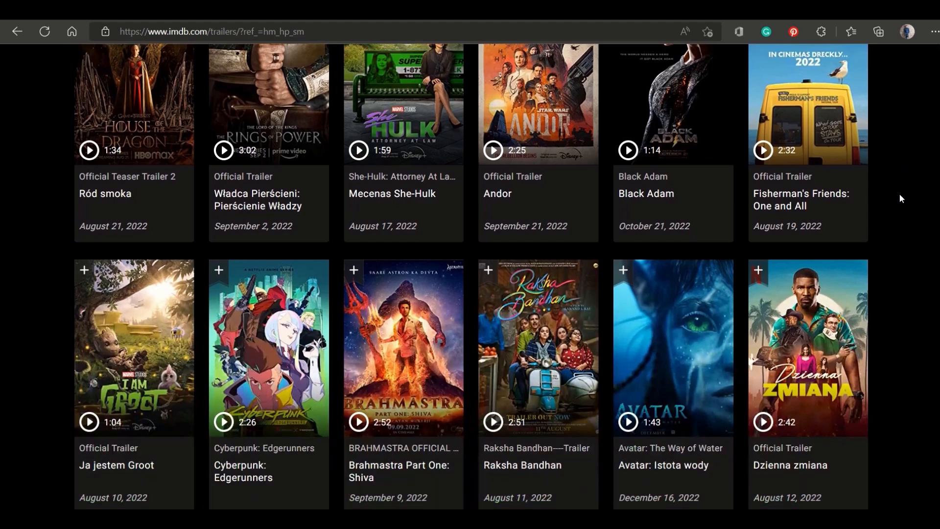
pyautogui.scroll(-3, 900, 195)
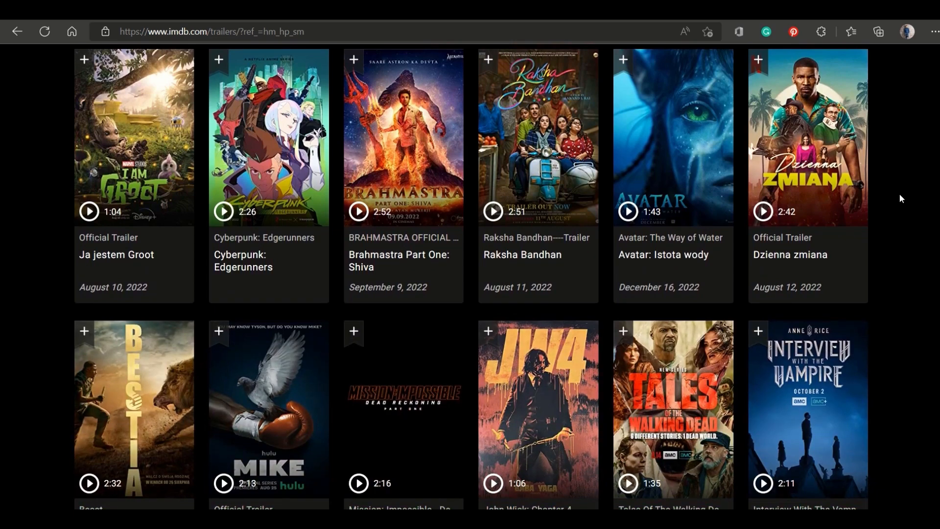
pyautogui.scroll(-3, 900, 195)
pyautogui.scroll(-2, 900, 198)
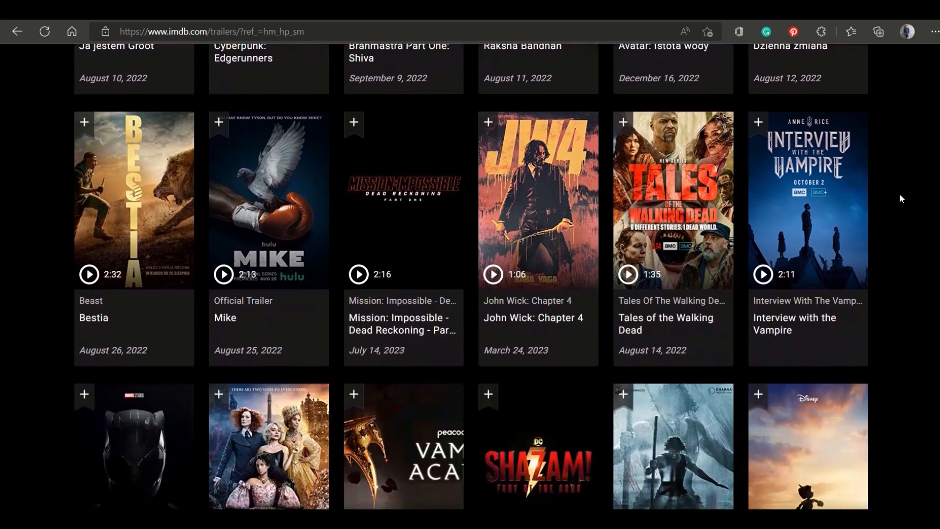
pyautogui.scroll(-2, 901, 198)
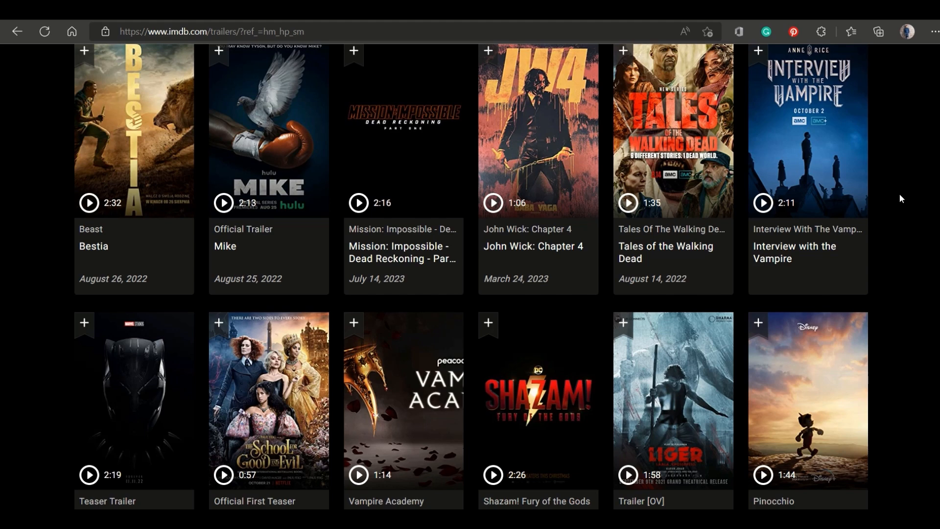
pyautogui.scroll(-3, 900, 198)
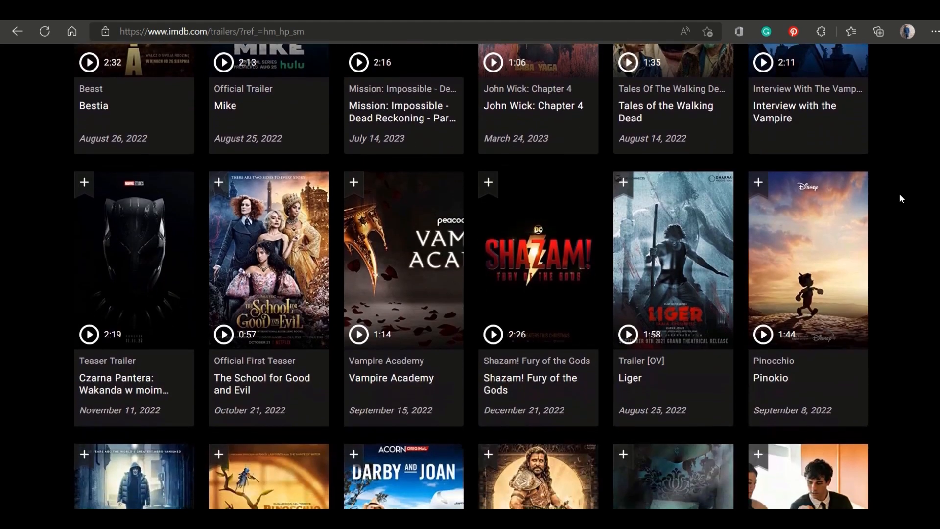
pyautogui.scroll(-3, 900, 198)
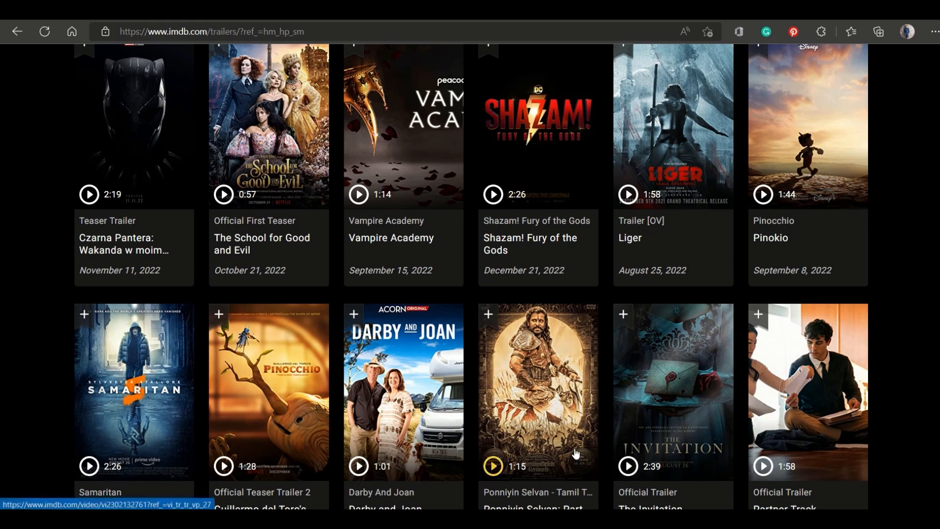
pyautogui.scroll(-4, 573, 460)
pyautogui.scroll(-1, 576, 454)
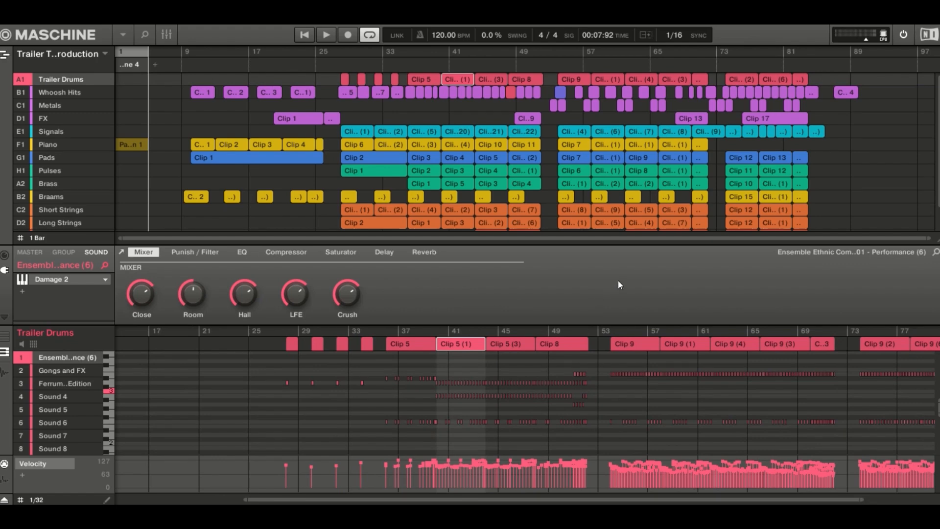
# Step: Move the playhead to the end of the last Whoosh Hits clip to check the track's length, and look over the groups
pyautogui.moveTo(738, 331); pyautogui.dragTo(724, 358)
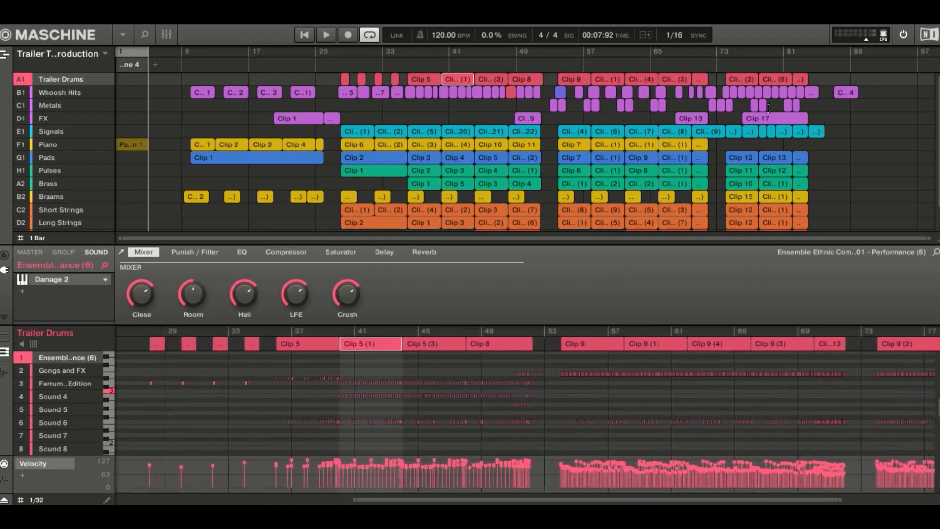
pyautogui.click(771, 54)
pyautogui.click(860, 54)
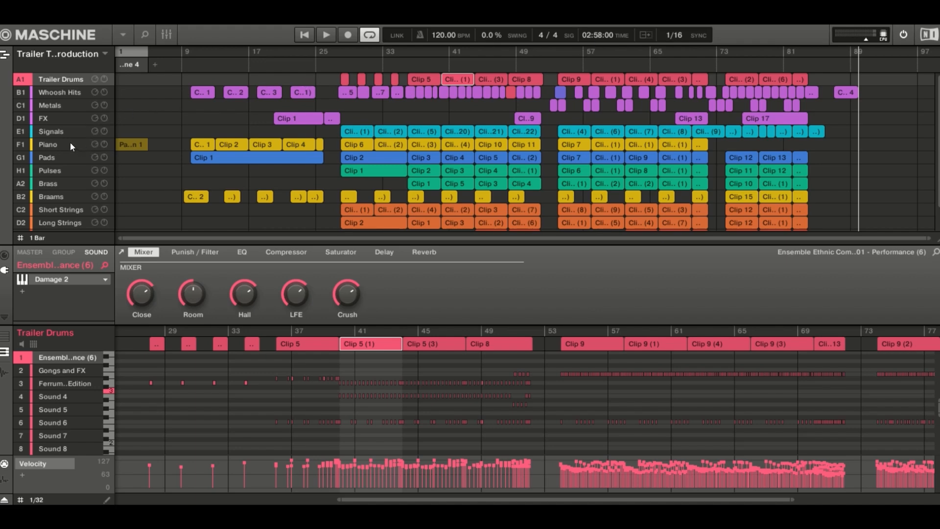
pyautogui.scroll(-1, 70, 142)
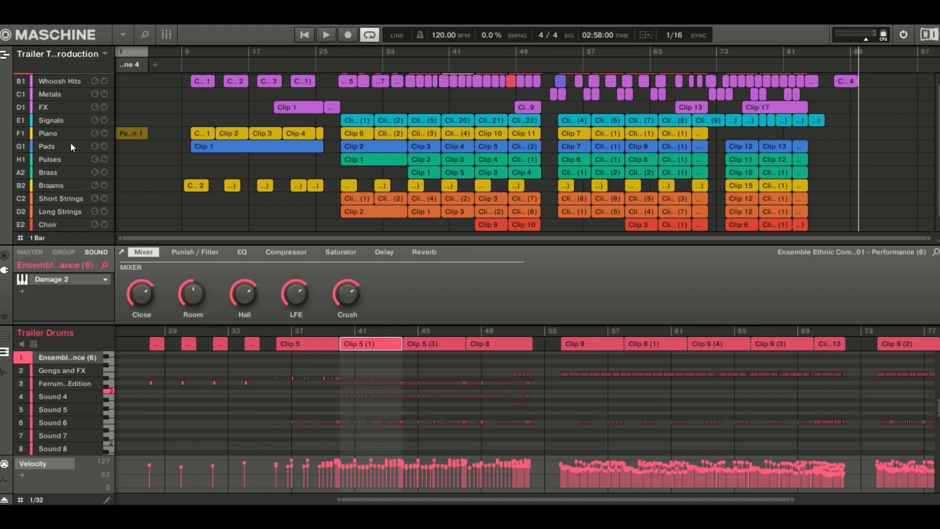
pyautogui.scroll(1, 70, 143)
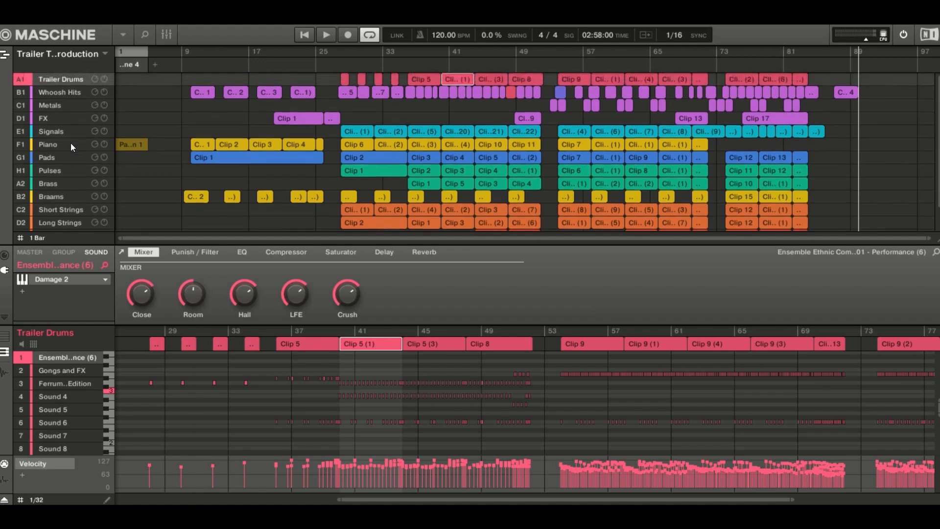
# Step: Show Pattern 1 of the Piano group and play it back from the start
pyautogui.click(42, 144)
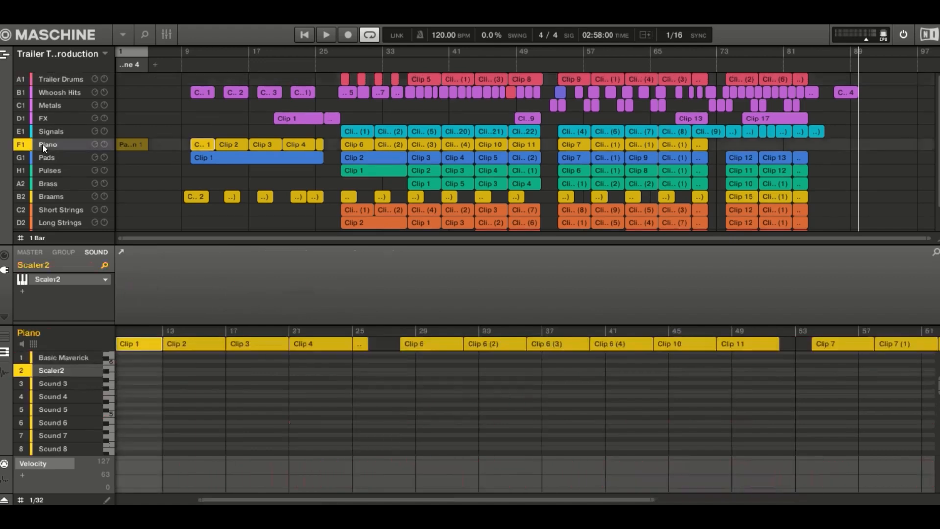
pyautogui.click(130, 63)
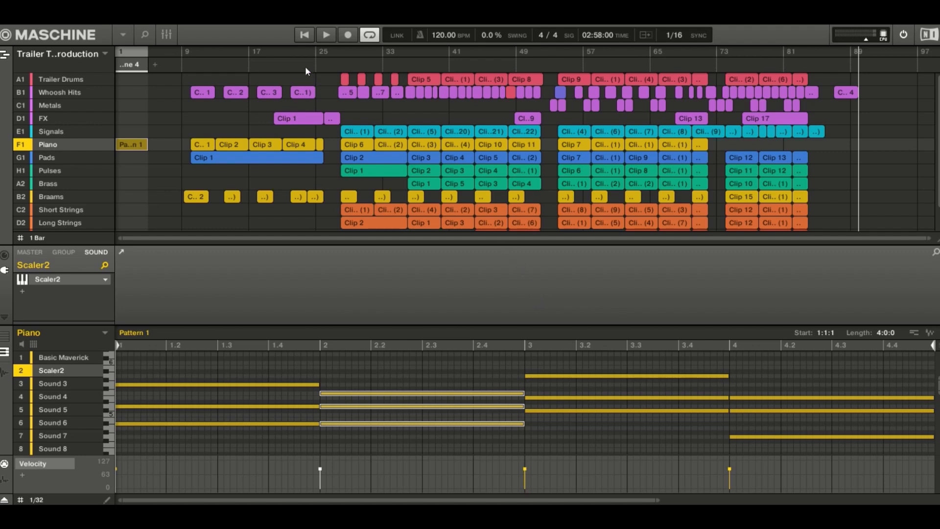
pyautogui.click(304, 34)
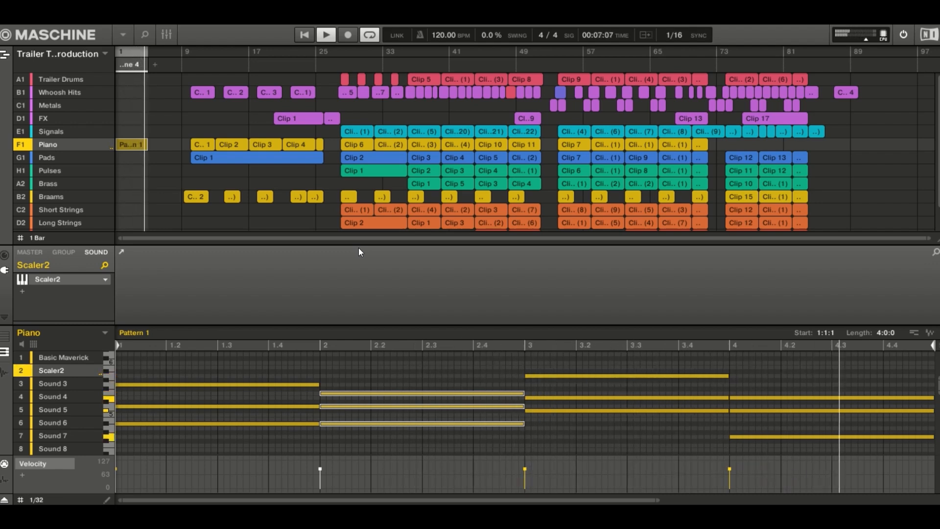
pyautogui.press('space')
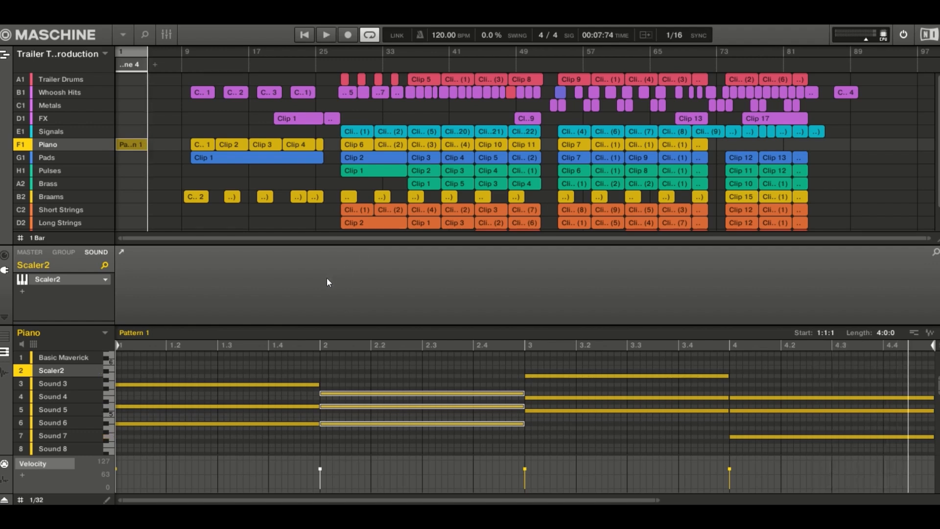
# Step: Open the Scaler2 plugin of the Piano group and view its list of instrument sounds
pyautogui.click(44, 281)
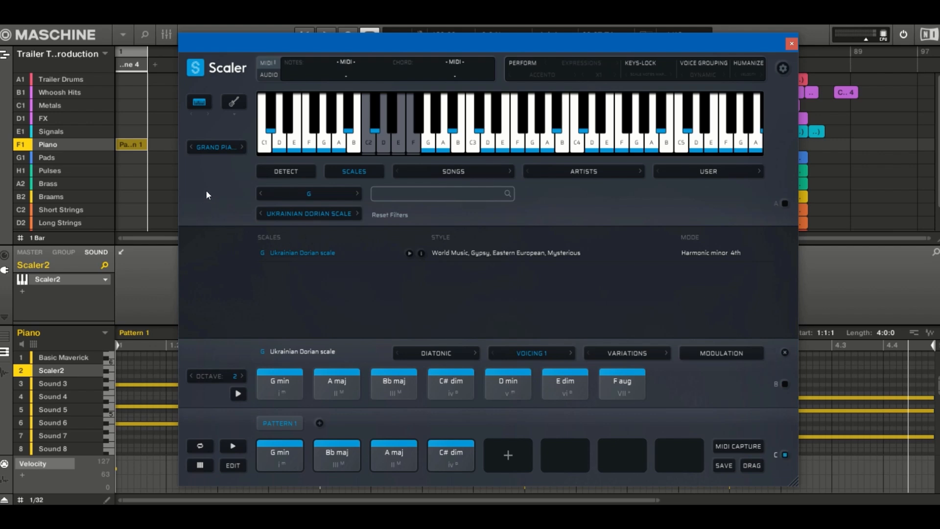
pyautogui.click(214, 148)
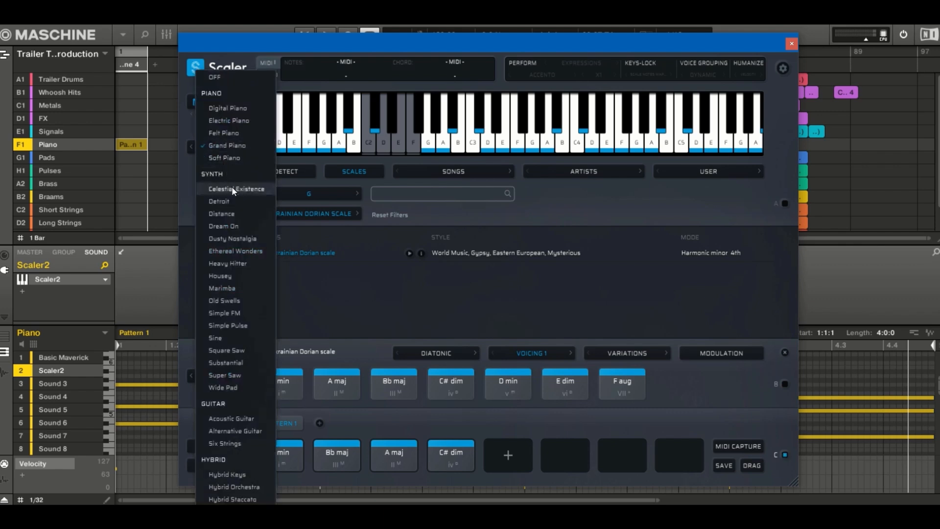
pyautogui.click(699, 384)
# Step: Preview Scaler's suggested modulations to F major, Bb major and D minor, and return to the scales view
pyautogui.click(722, 355)
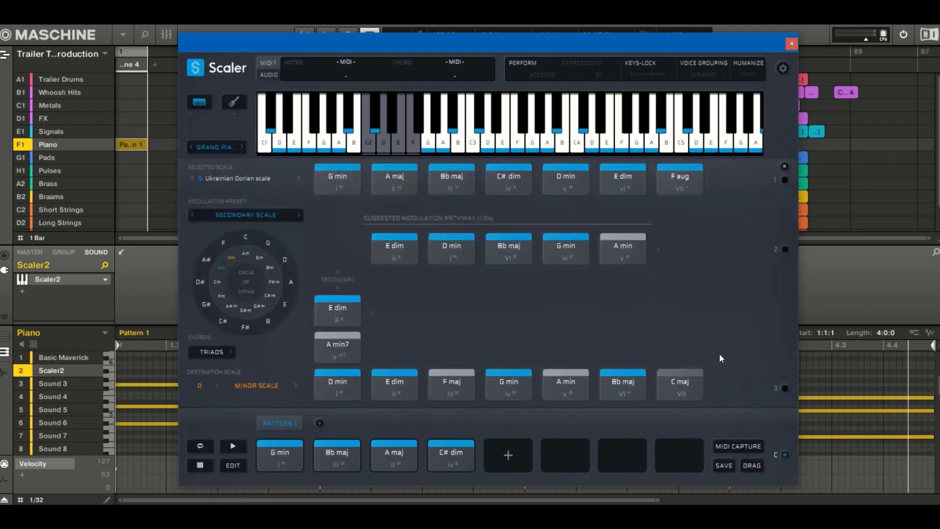
pyautogui.click(227, 249)
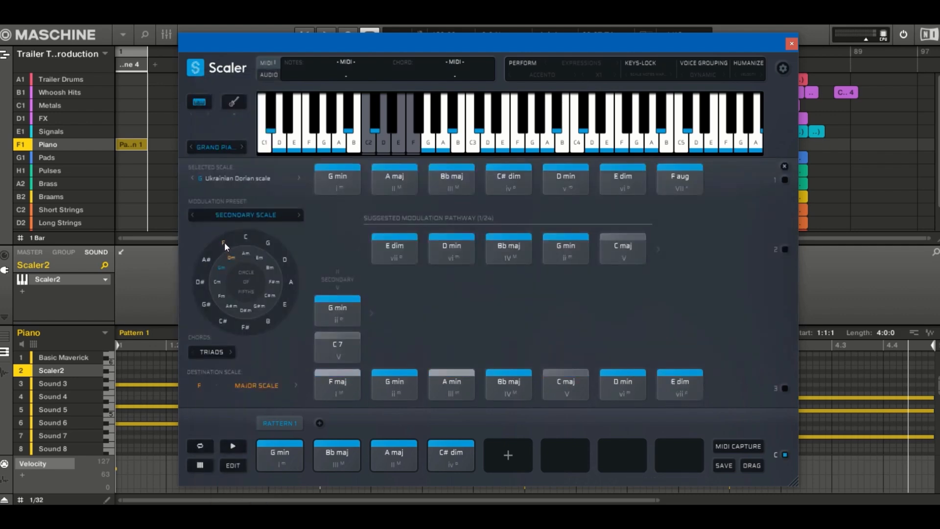
pyautogui.click(207, 263)
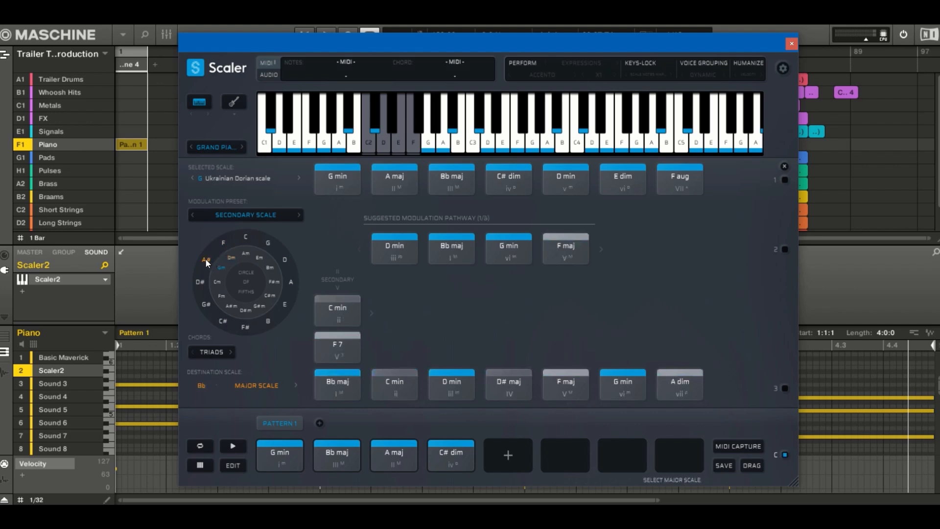
pyautogui.click(235, 258)
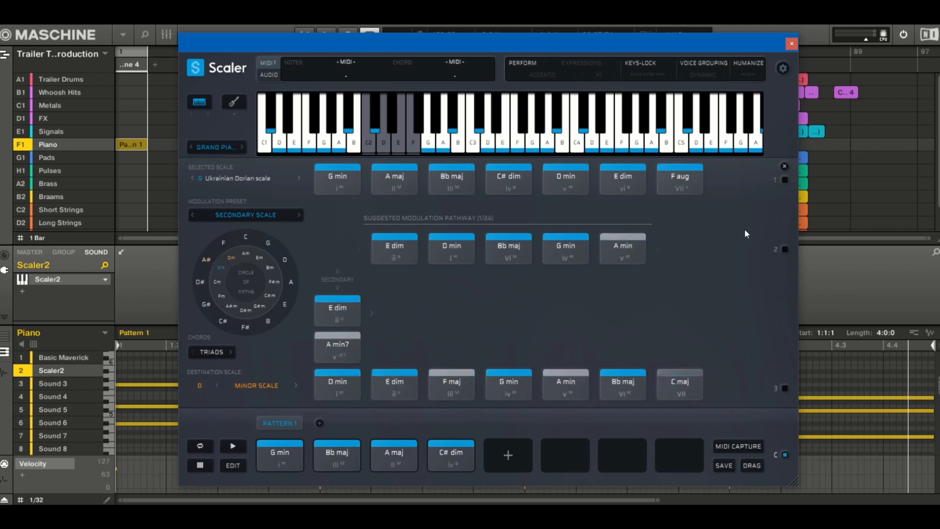
pyautogui.click(785, 167)
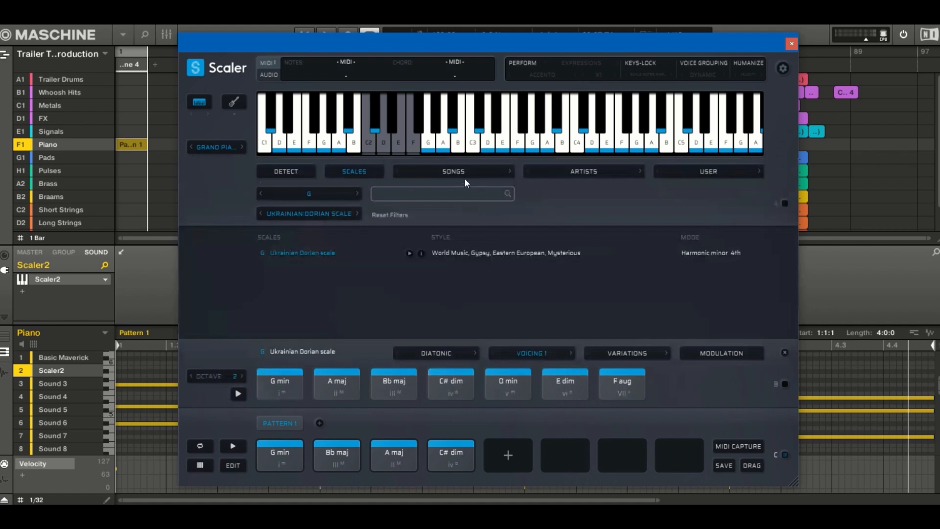
# Step: Look through the genres of Scaler's song chord presets, including the EDM sets
pyautogui.click(449, 172)
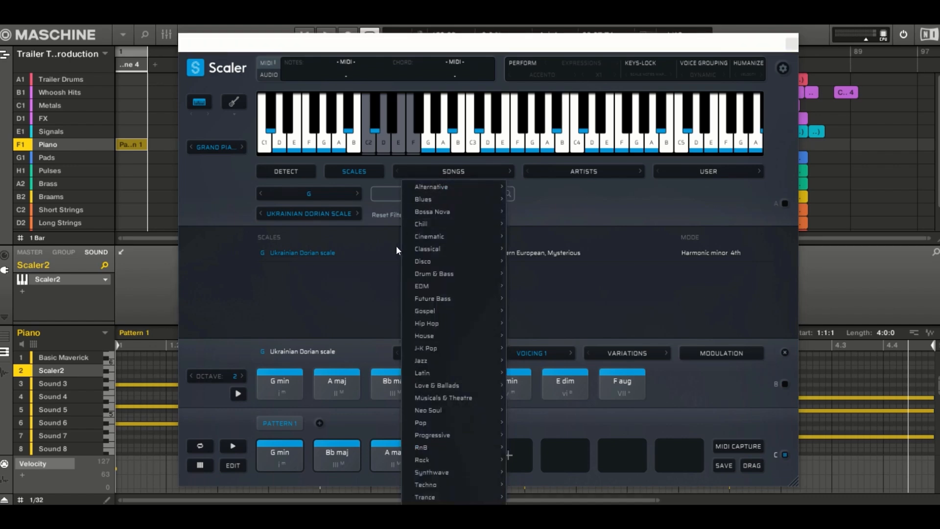
pyautogui.moveTo(403, 287)
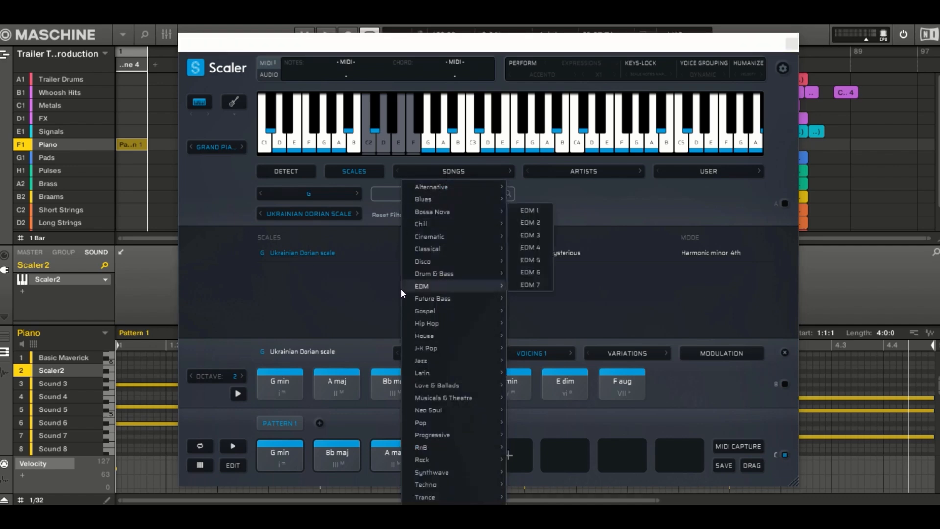
pyautogui.moveTo(403, 249)
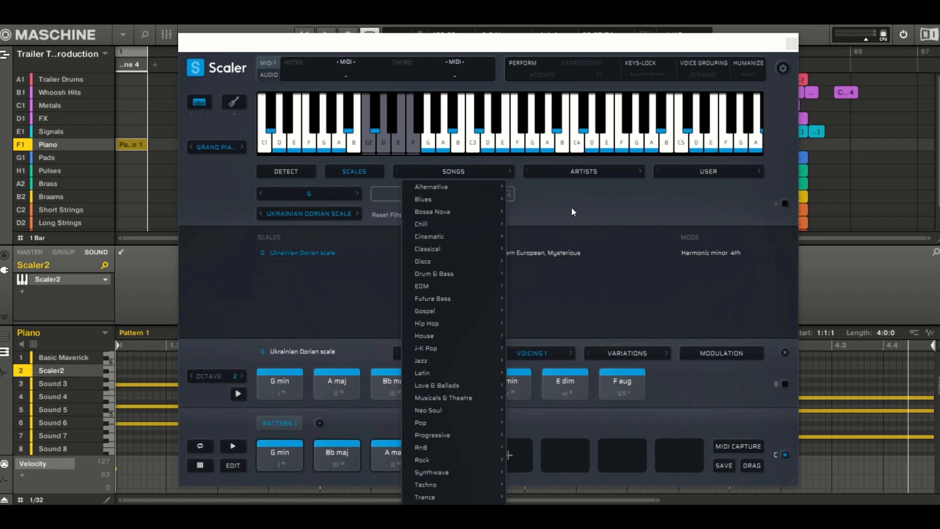
pyautogui.click(609, 212)
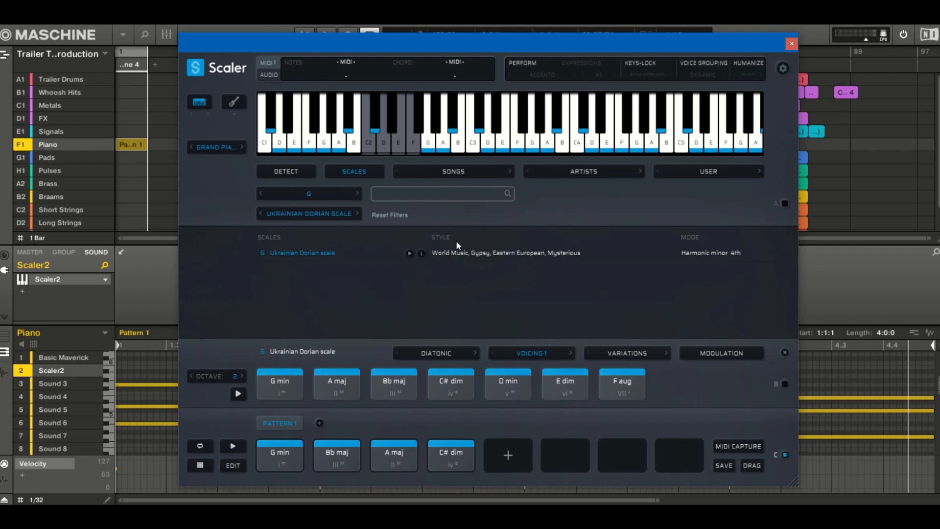
# Step: Audition the chords in Scaler's Pattern 1, including G min, A maj and C# dim, and close the plugin window
pyautogui.click(274, 466)
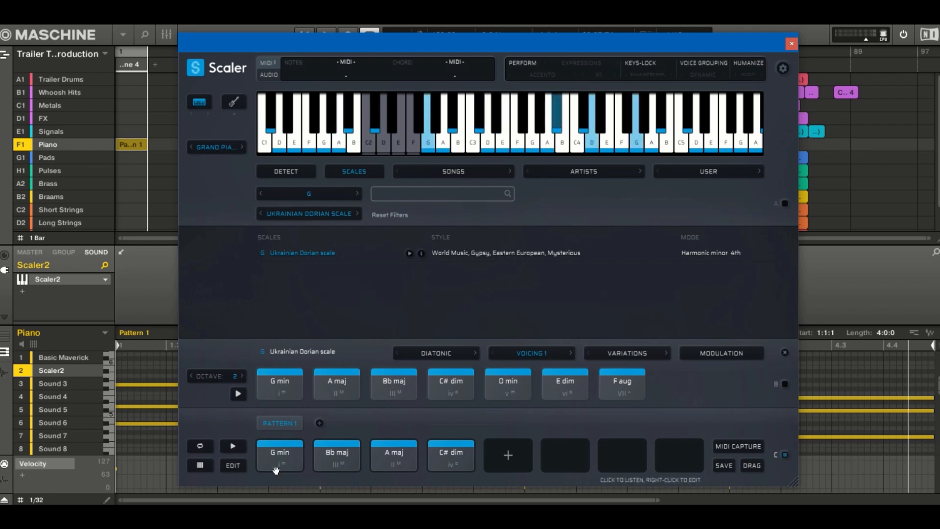
pyautogui.click(277, 467)
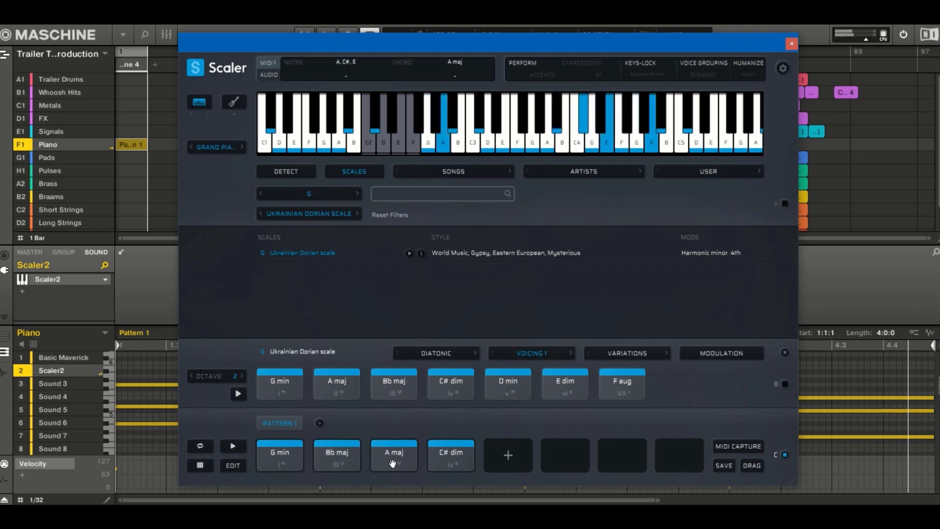
pyautogui.click(460, 466)
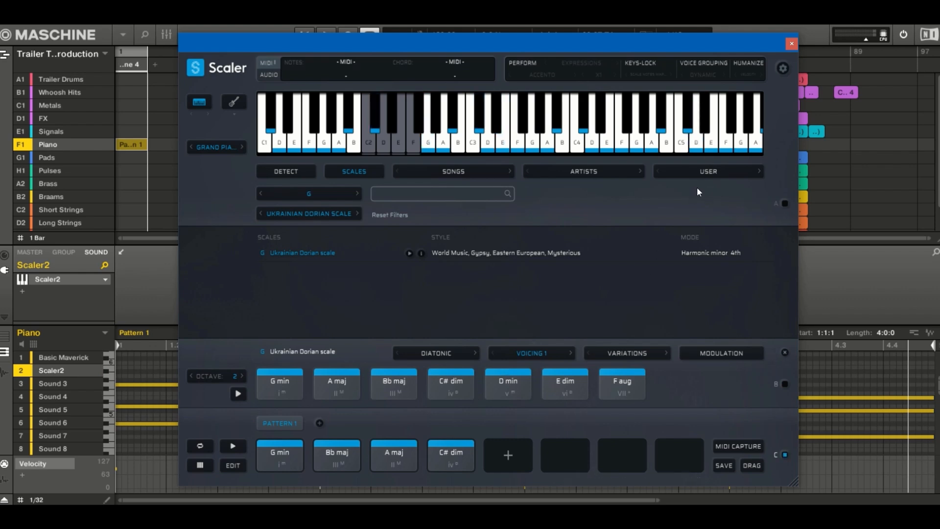
pyautogui.click(792, 44)
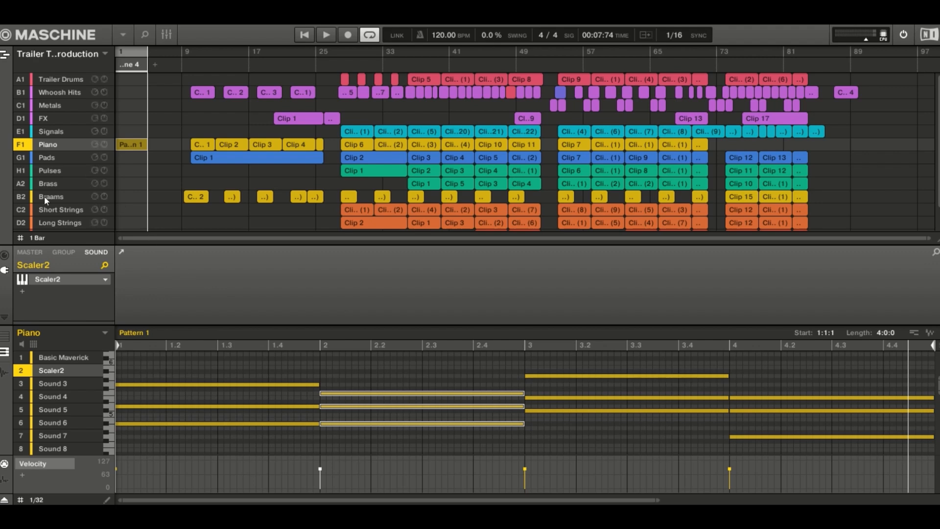
# Step: Look over the arrangement's groups and examine the notes of Clip 3 in the Short Strings group
pyautogui.scroll(-1, 54, 217)
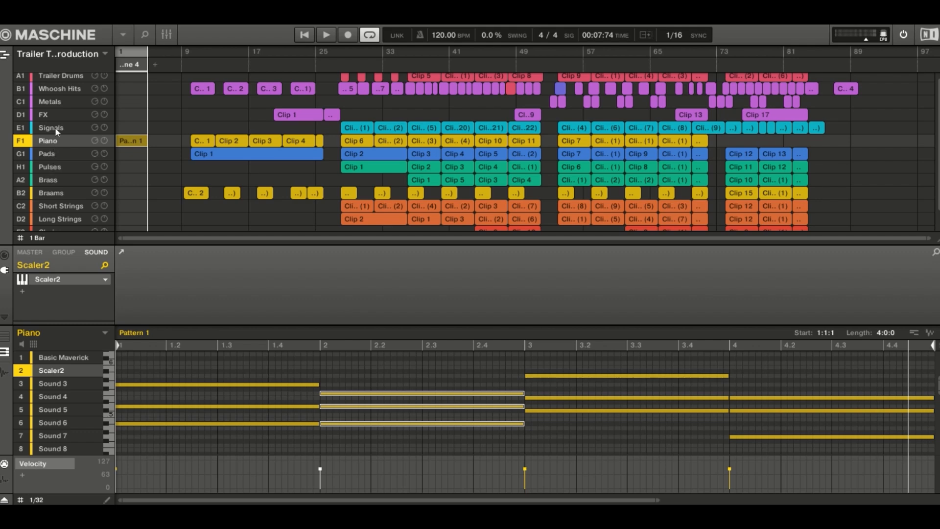
pyautogui.scroll(1, 62, 102)
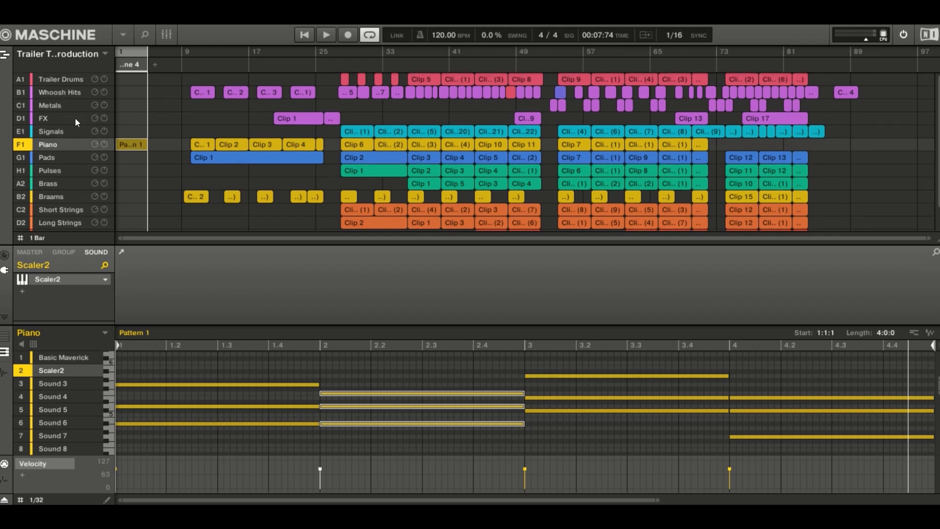
pyautogui.scroll(-1, 81, 123)
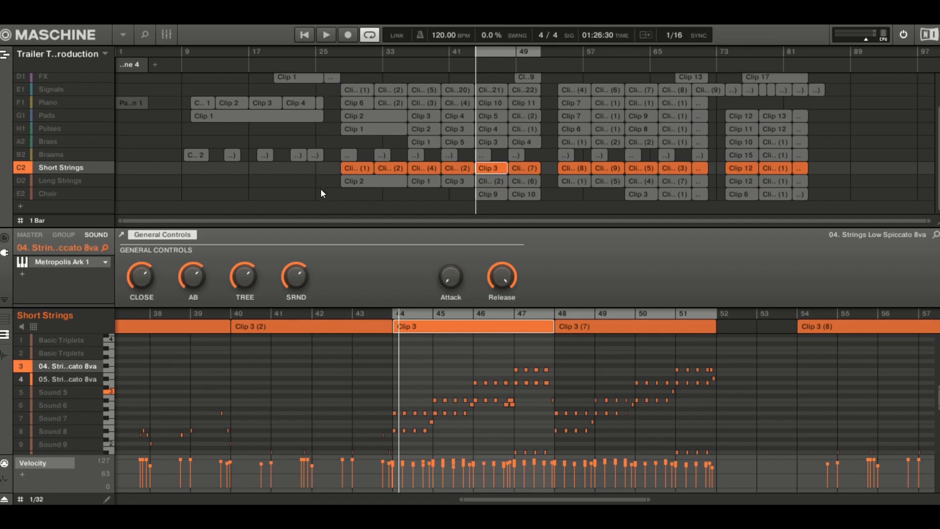
pyautogui.scroll(-3, 510, 370)
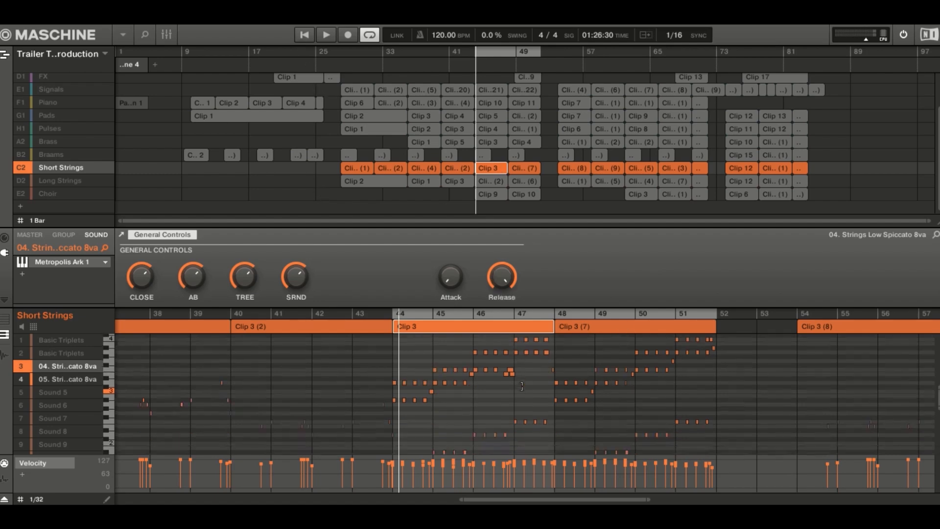
# Step: Play Clip 3 of Short Strings from its start to hear the low spiccato part, and enlarge the note editor
pyautogui.scroll(-1, 521, 387)
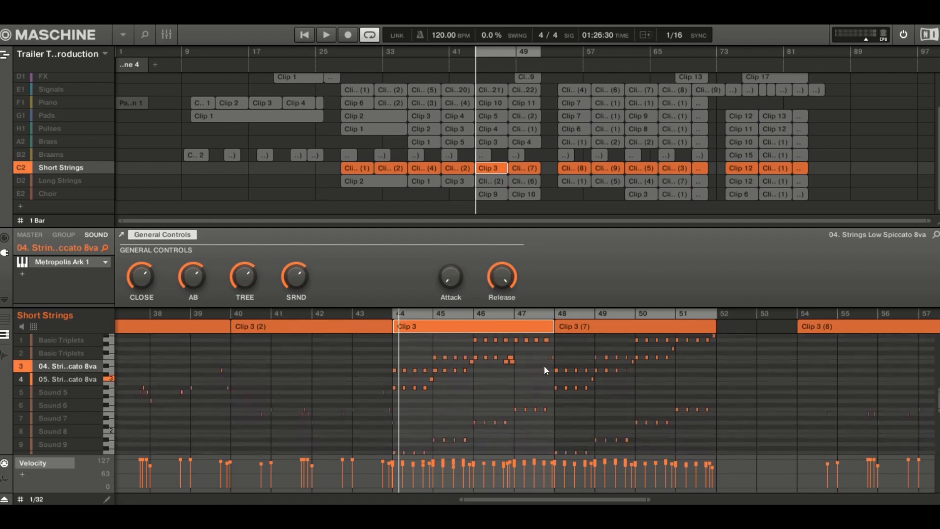
pyautogui.click(304, 35)
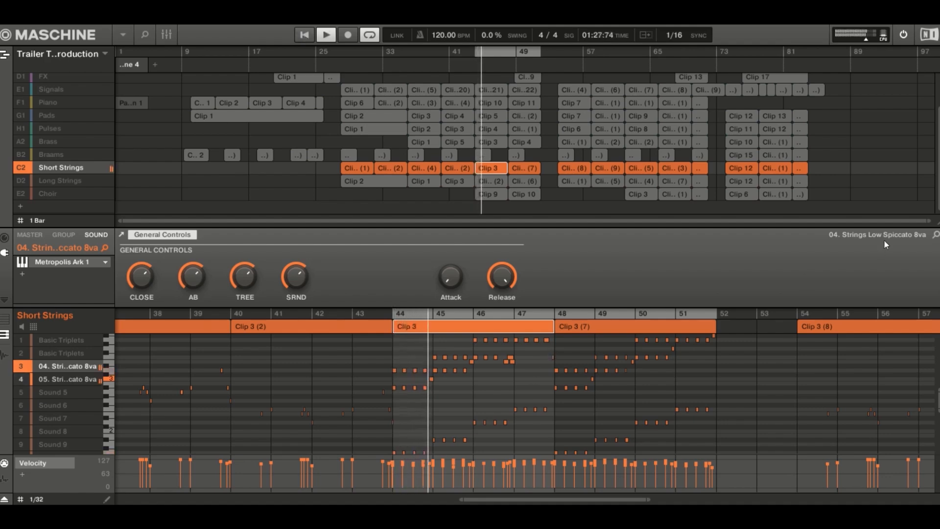
pyautogui.moveTo(803, 308); pyautogui.dragTo(802, 283)
pyautogui.scroll(1, 625, 357)
pyautogui.scroll(3, 597, 383)
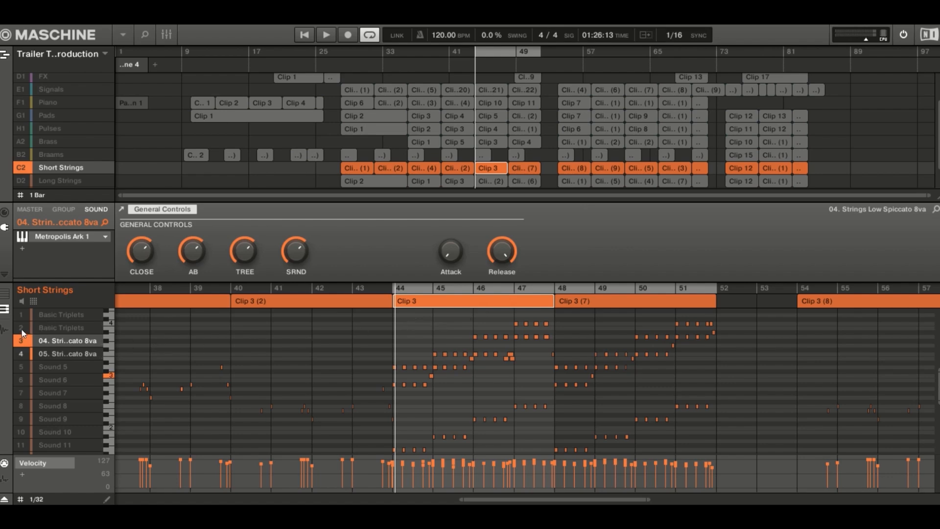
# Step: Compare the long notes of the two Basic Triplets sounds in the Short Strings group
pyautogui.click(53, 327)
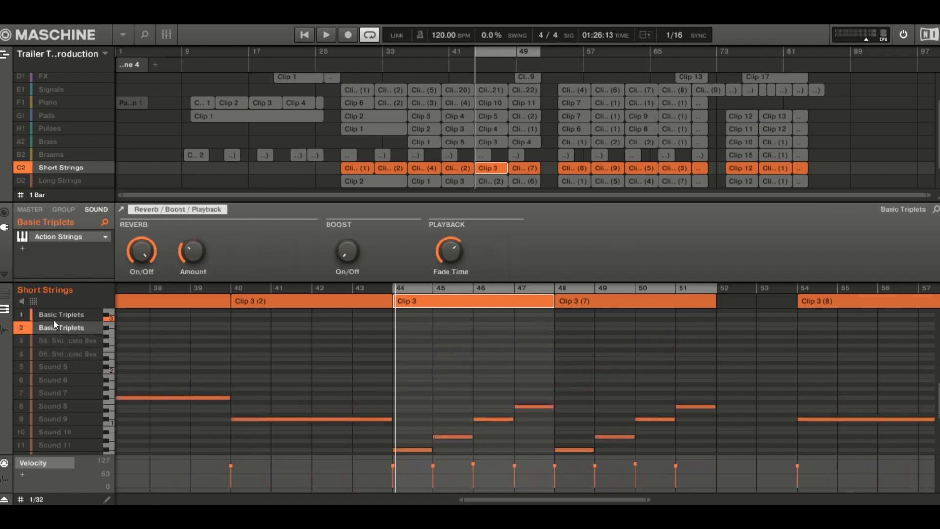
pyautogui.click(55, 315)
pyautogui.click(57, 325)
pyautogui.click(54, 314)
pyautogui.scroll(2, 519, 383)
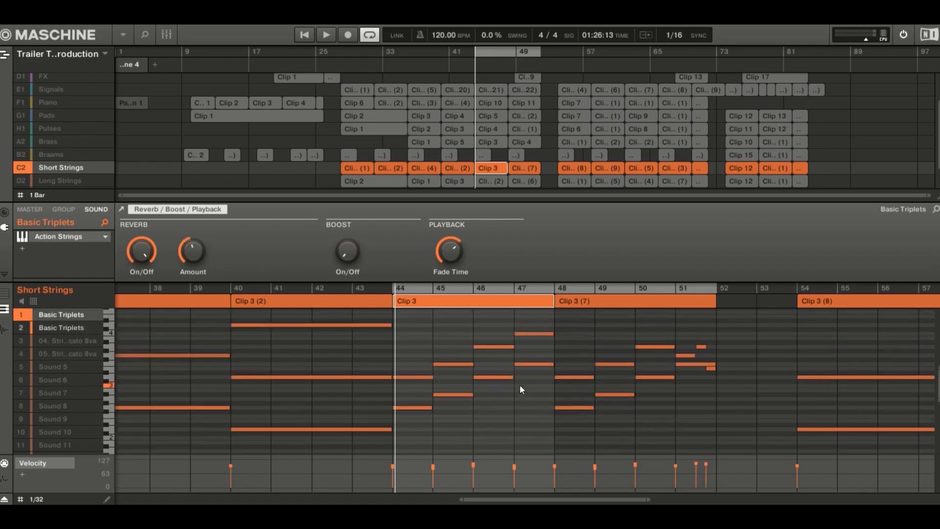
# Step: Inspect the Action Strings phrases used by the second Basic Triplets sound in its Kontakt window, and close the window
pyautogui.click(54, 329)
pyautogui.click(52, 237)
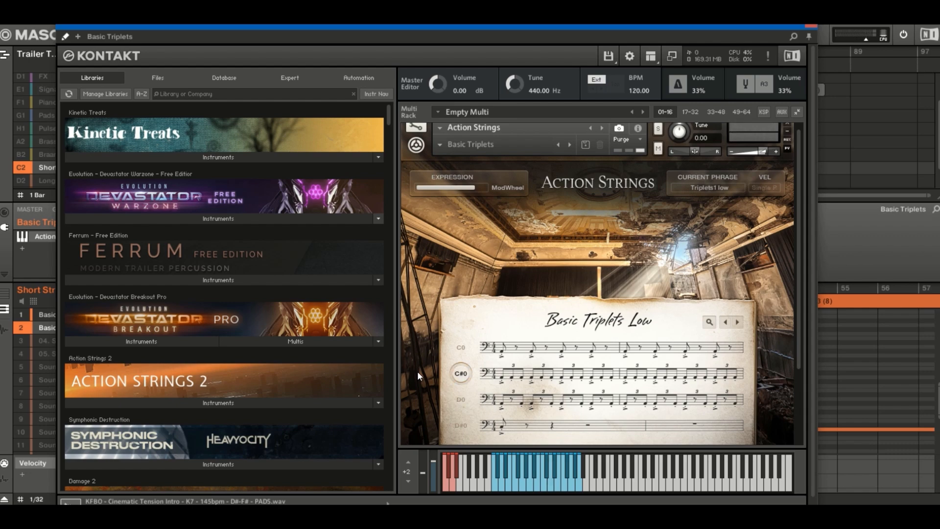
pyautogui.click(813, 25)
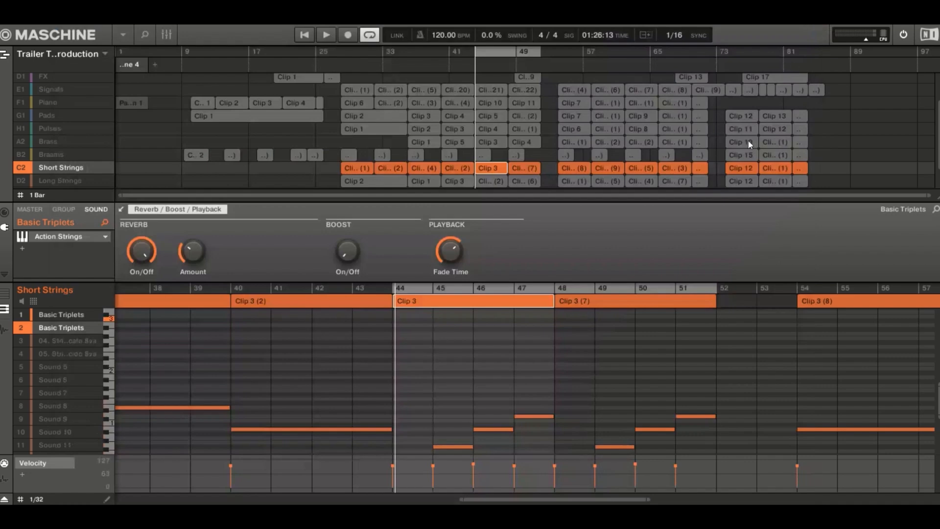
# Step: Mute both Basic Triplets sounds and play Clip 3 with only the low and high spiccato strings
pyautogui.moveTo(541, 500); pyautogui.dragTo(541, 485)
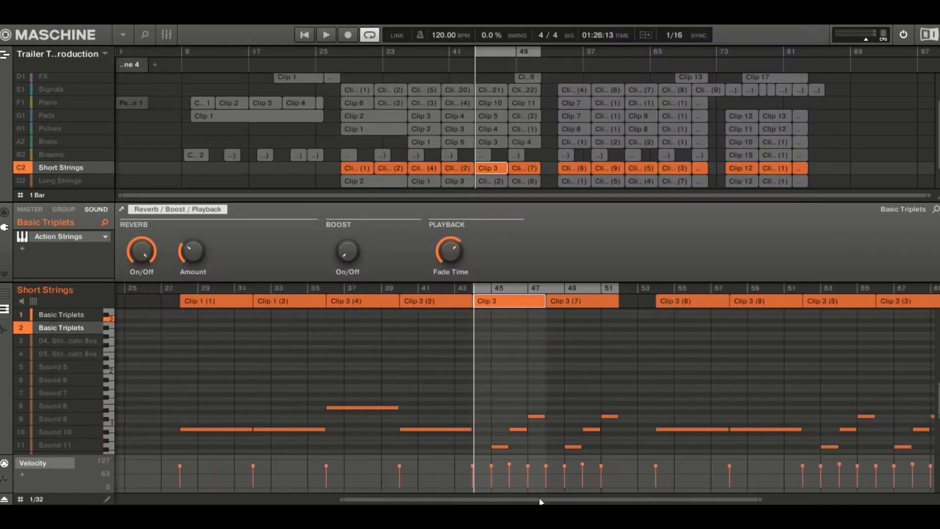
pyautogui.scroll(-5, 521, 408)
pyautogui.scroll(1, 521, 408)
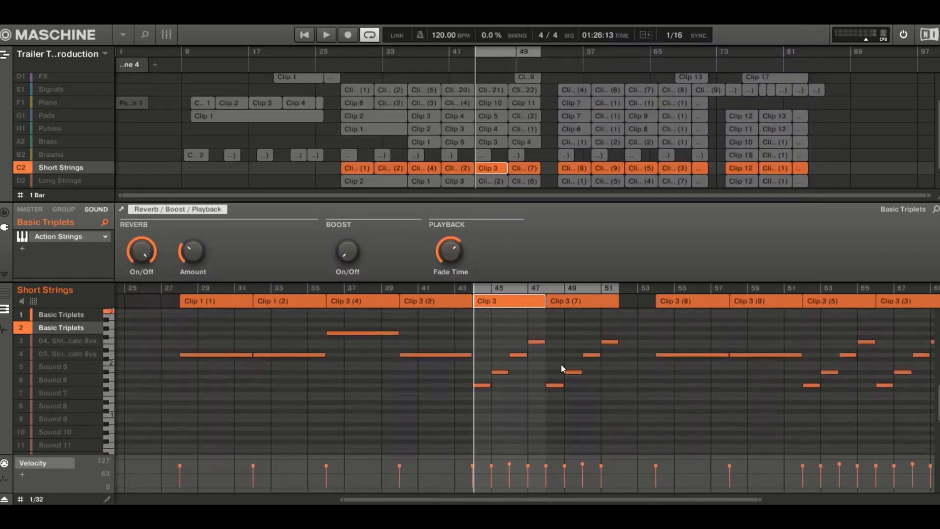
pyautogui.moveTo(937, 198); pyautogui.dragTo(934, 226)
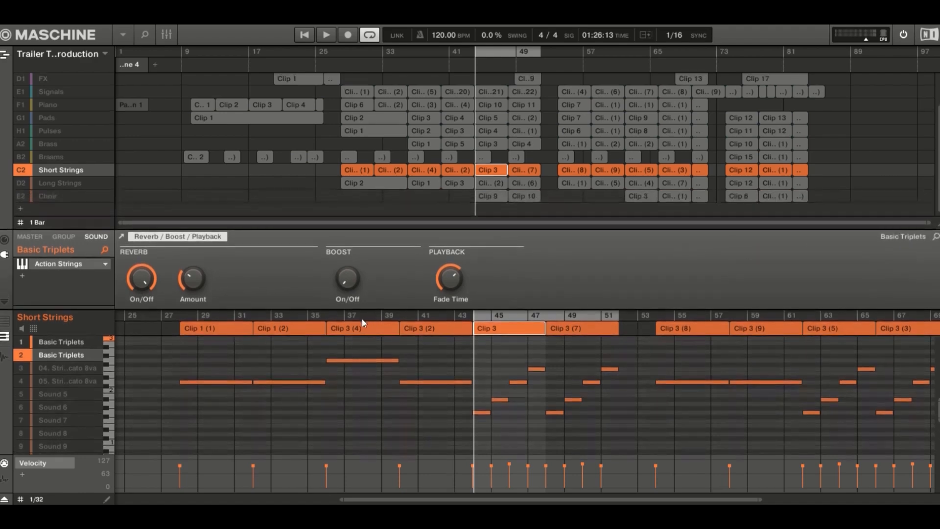
pyautogui.click(23, 368)
pyautogui.click(25, 380)
pyautogui.rightClick(19, 367)
pyautogui.click(20, 377)
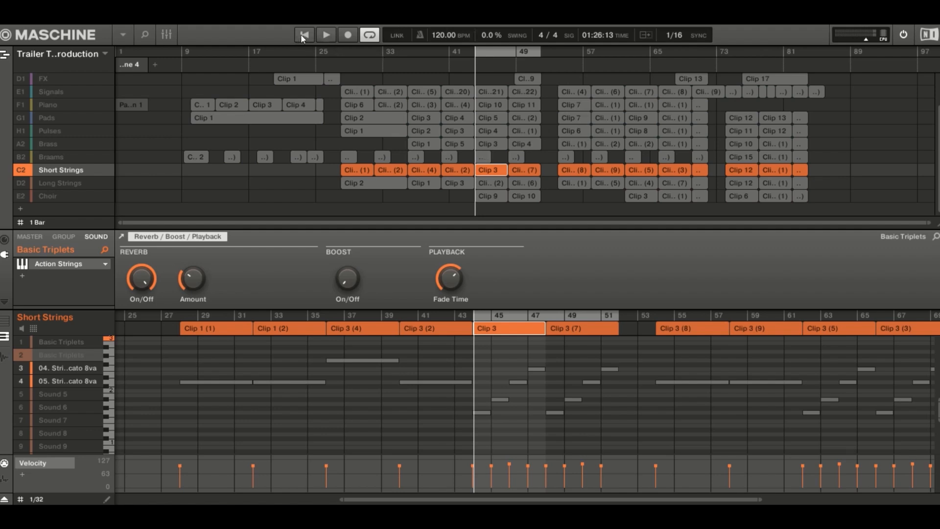
pyautogui.press('space')
pyautogui.click(71, 371)
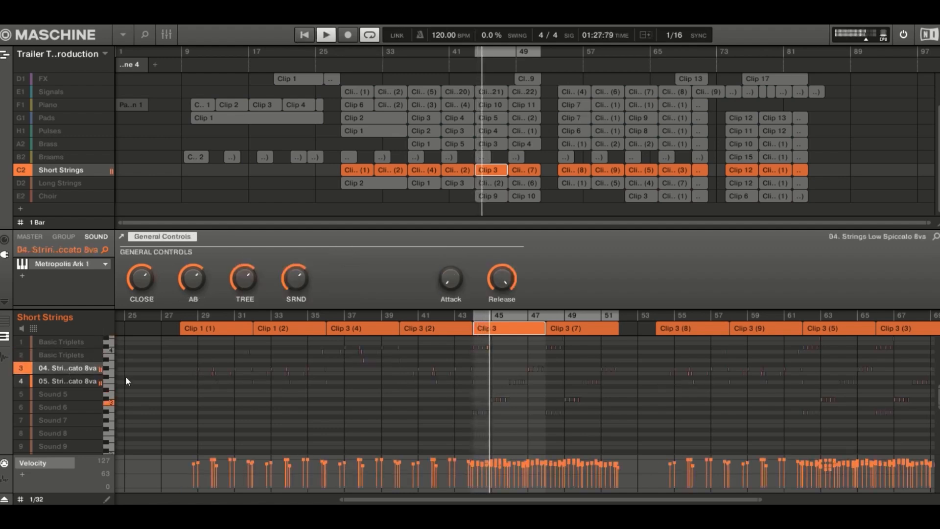
pyautogui.scroll(-1, 490, 348)
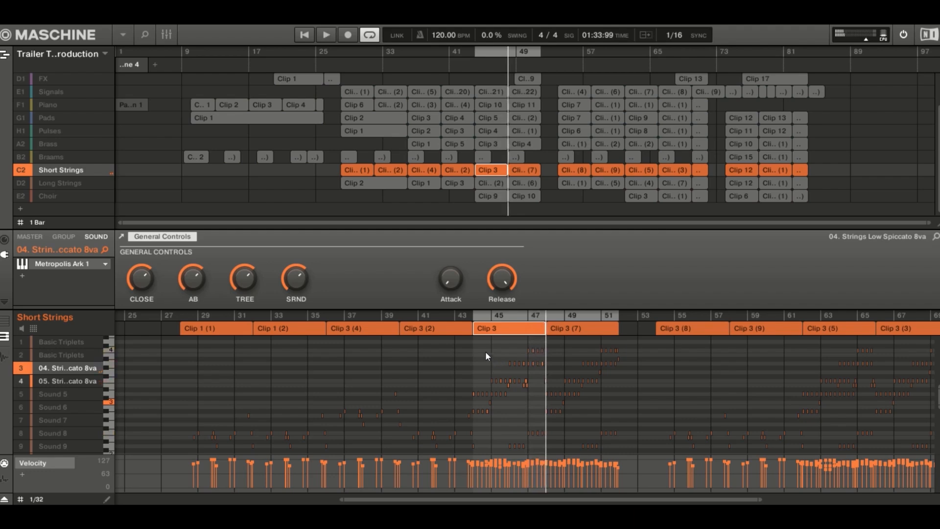
# Step: Unmute both Basic Triplets sounds and play Clip 3 with all four Short Strings sounds together
pyautogui.click(22, 356)
pyautogui.click(21, 341)
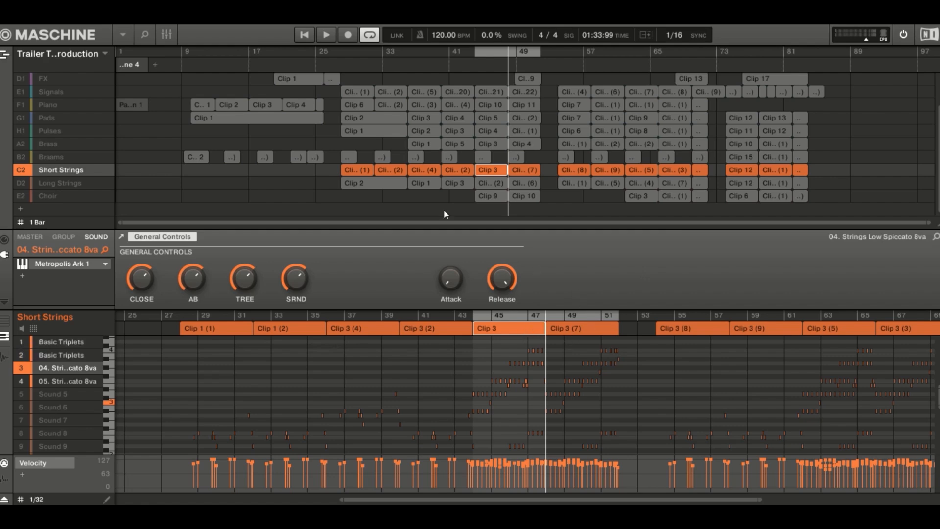
pyautogui.click(304, 35)
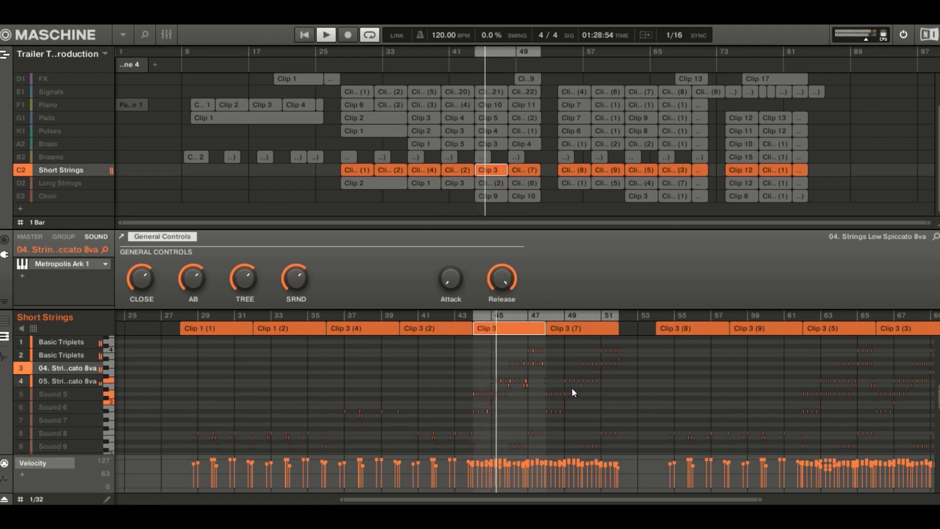
pyautogui.scroll(1, 572, 388)
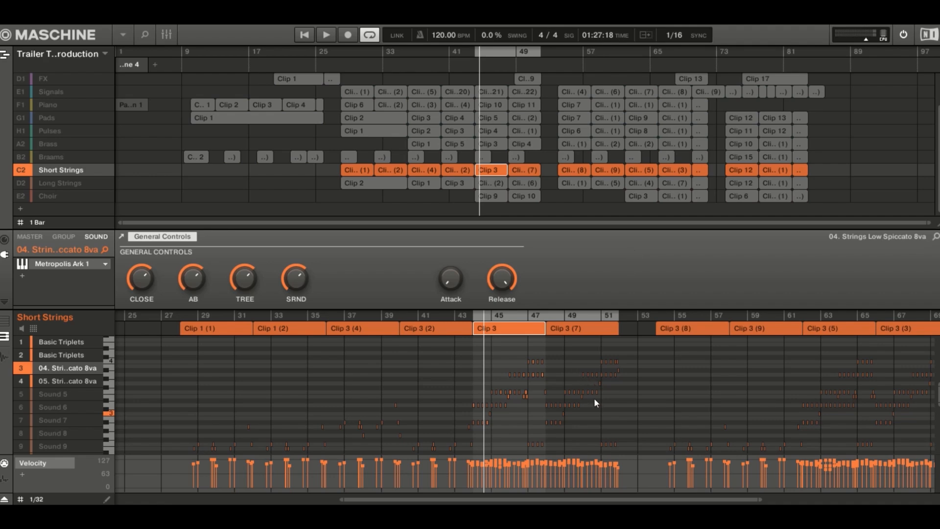
pyautogui.moveTo(608, 501); pyautogui.dragTo(608, 450)
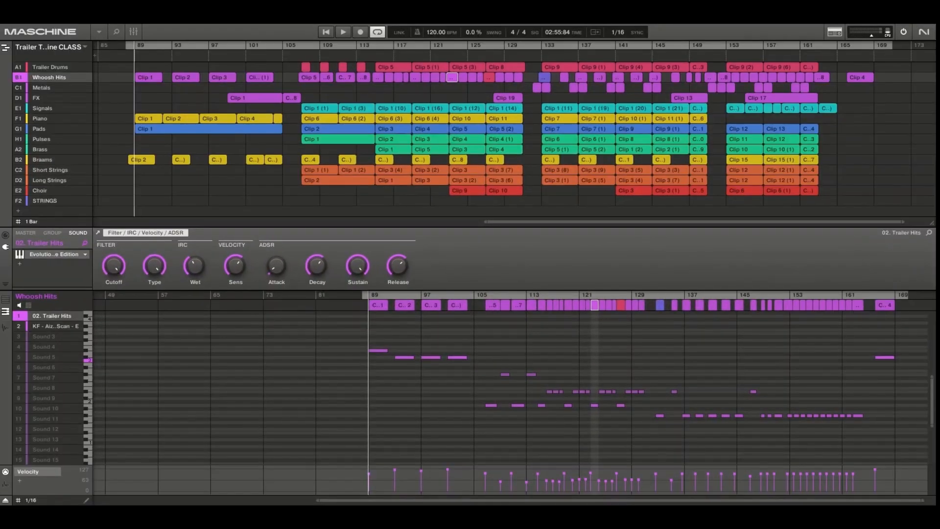
# Step: Play the trailer arrangement from its opening and examine the Basic Maverick notes in the Piano group
pyautogui.press('space')
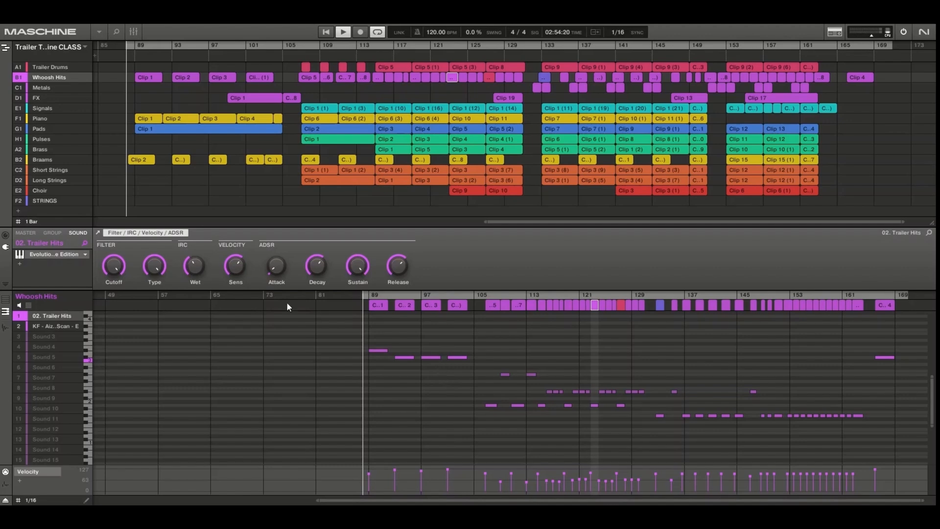
pyautogui.click(51, 122)
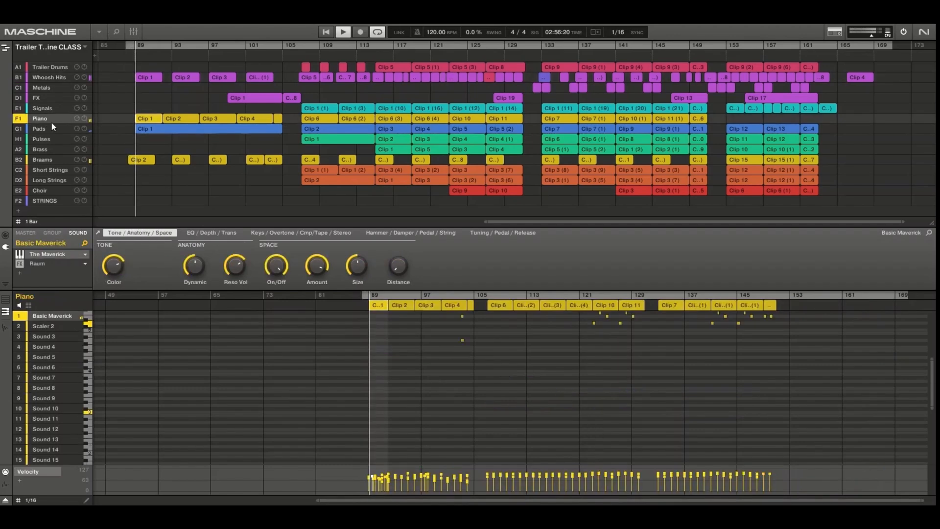
pyautogui.moveTo(507, 501); pyautogui.dragTo(509, 520)
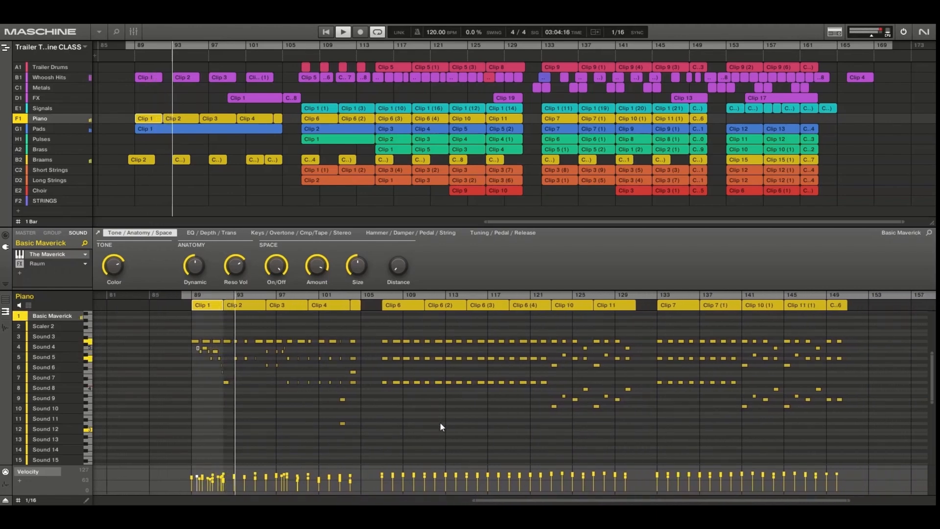
pyautogui.scroll(1, 440, 418)
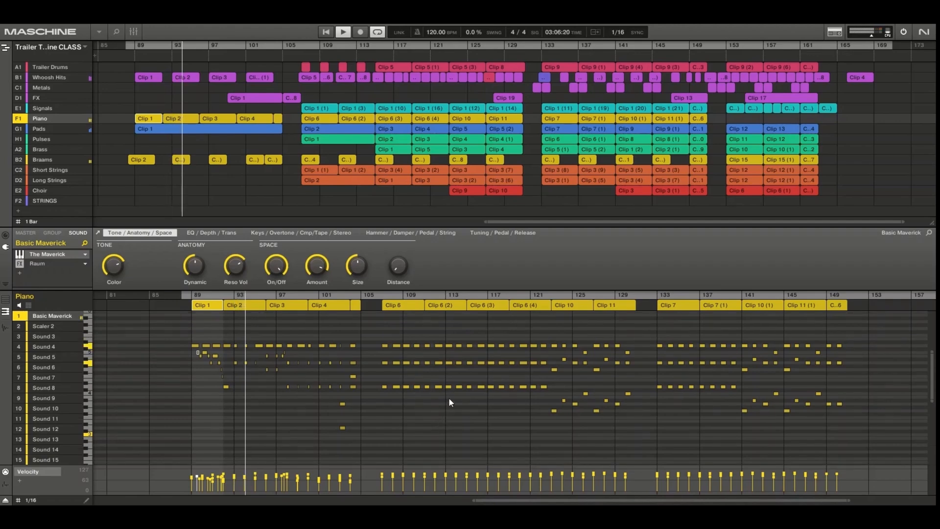
# Step: During playback, examine the organ and Modern Bass notes in the Pads group, and the Braams group's clips
pyautogui.click(40, 129)
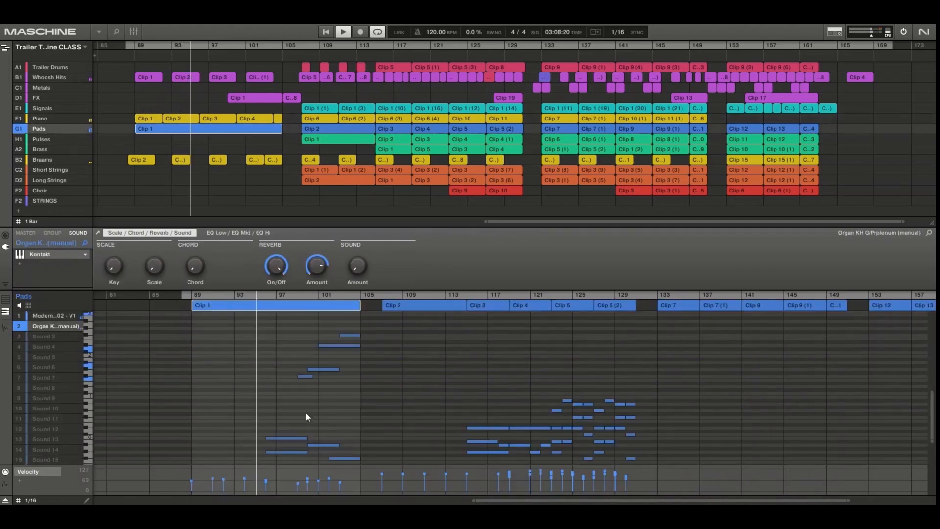
pyautogui.scroll(3, 307, 408)
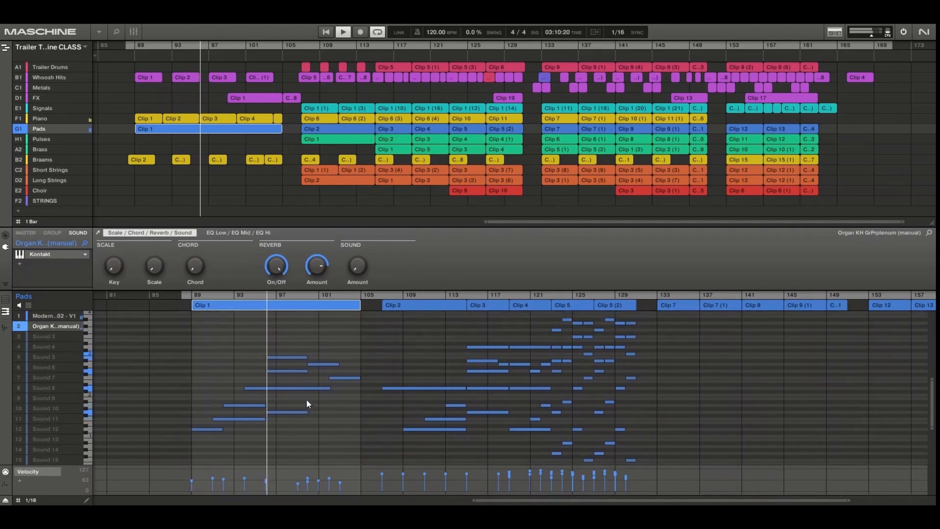
pyautogui.click(49, 315)
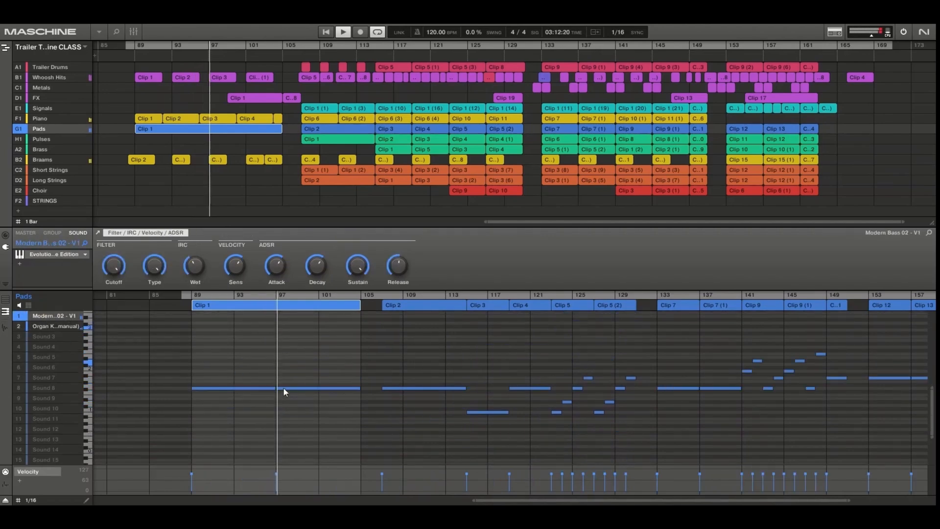
pyautogui.click(49, 325)
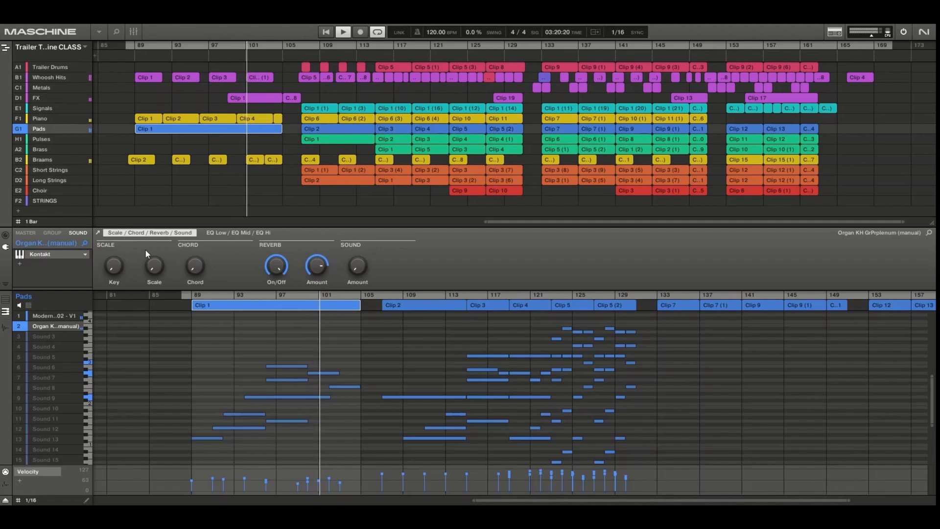
pyautogui.click(43, 160)
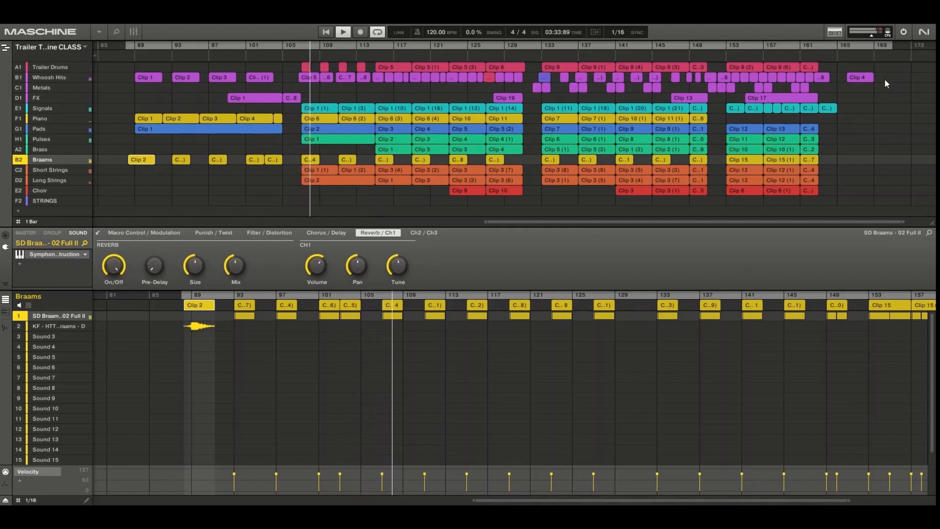
# Step: Examine the high and low spiccato notes across the Short Strings clips while the arrangement plays
pyautogui.click(52, 170)
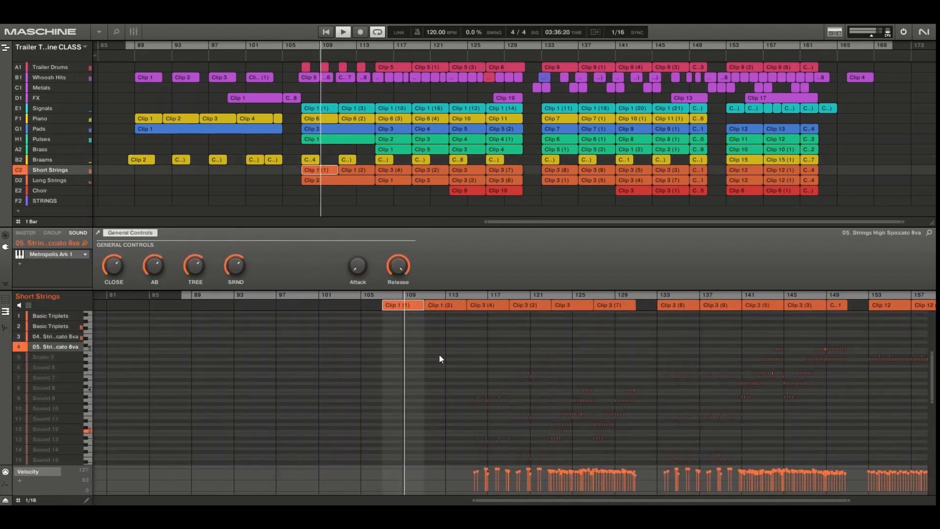
pyautogui.click(40, 337)
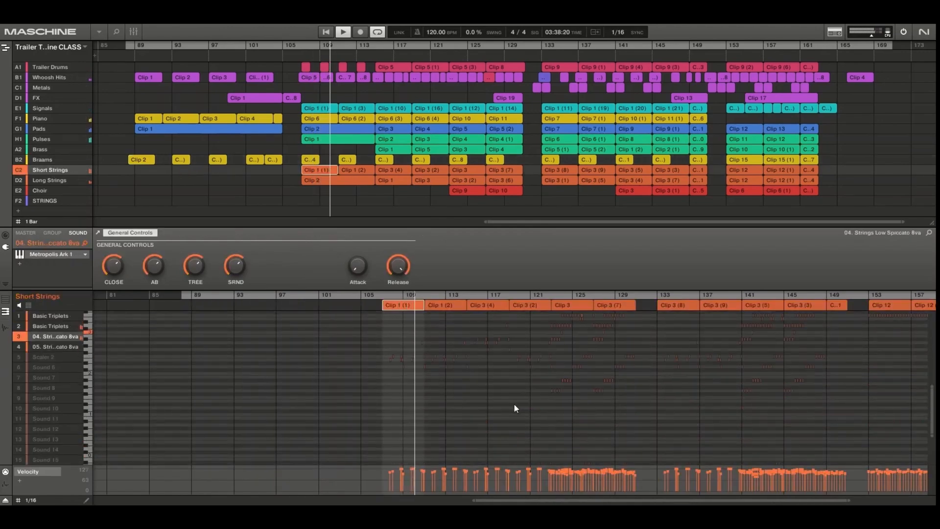
pyautogui.scroll(5, 513, 407)
pyautogui.scroll(1, 465, 427)
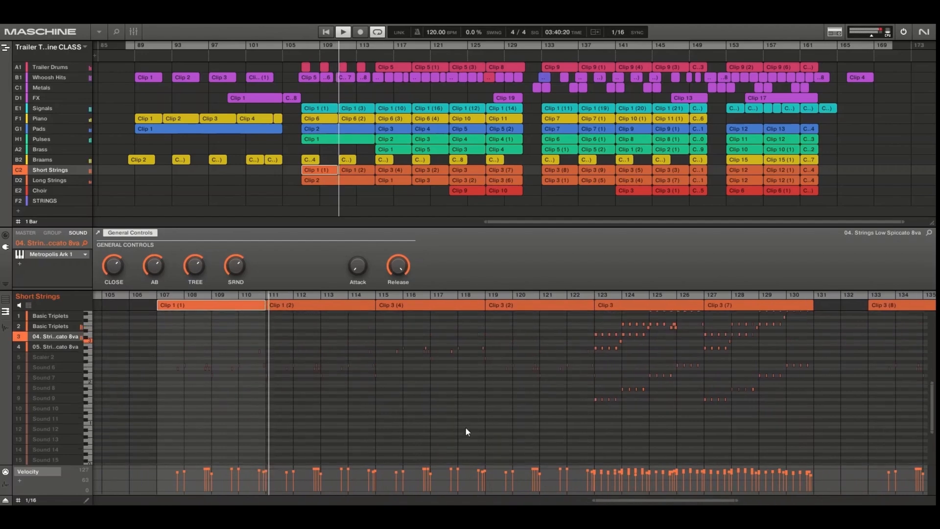
pyautogui.moveTo(596, 500); pyautogui.dragTo(609, 494)
pyautogui.scroll(1, 563, 436)
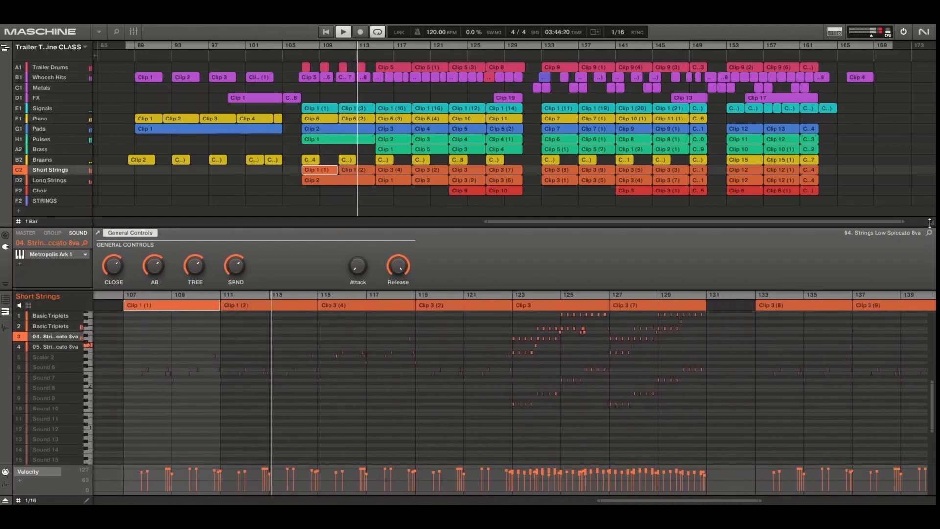
pyautogui.moveTo(929, 227); pyautogui.dragTo(929, 217)
pyautogui.scroll(2, 467, 377)
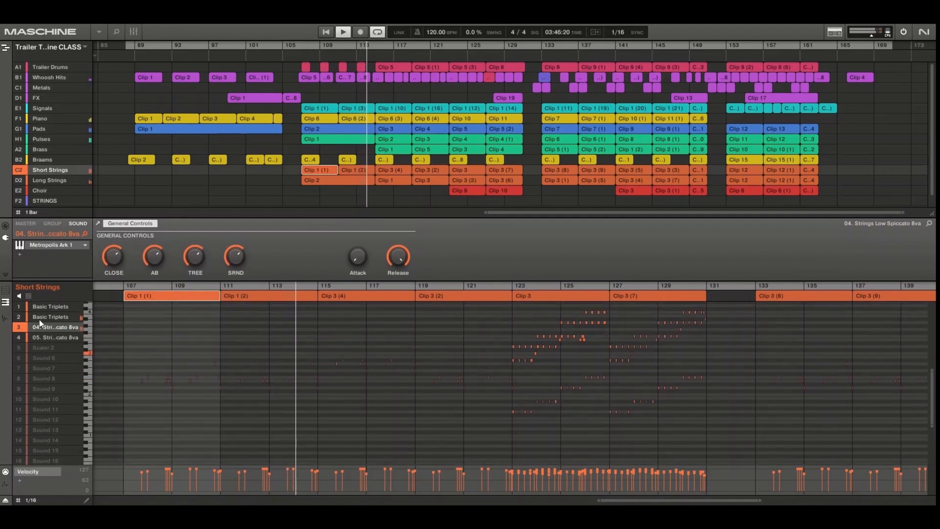
pyautogui.scroll(-1, 535, 445)
pyautogui.scroll(1, 455, 351)
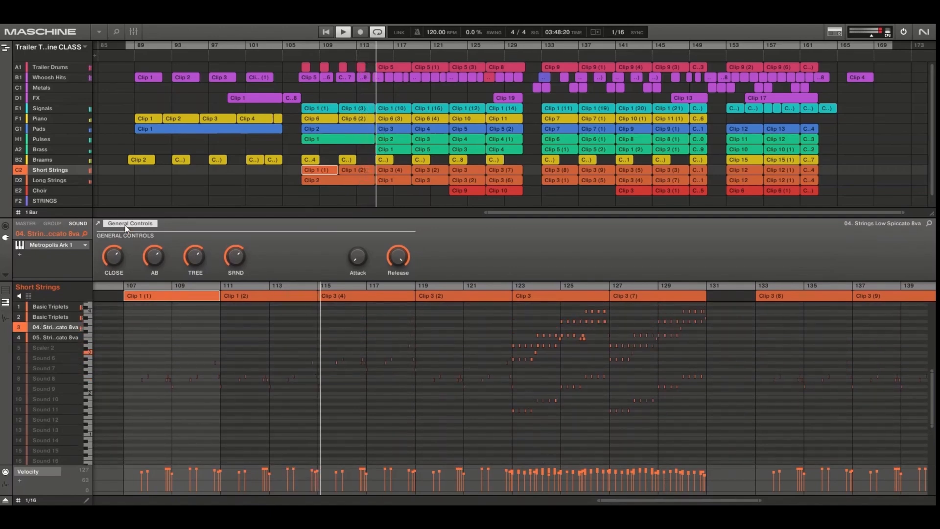
# Step: Examine the Mummy sound's notes across the Signals group's clips, and return to the Short Strings group
pyautogui.click(38, 110)
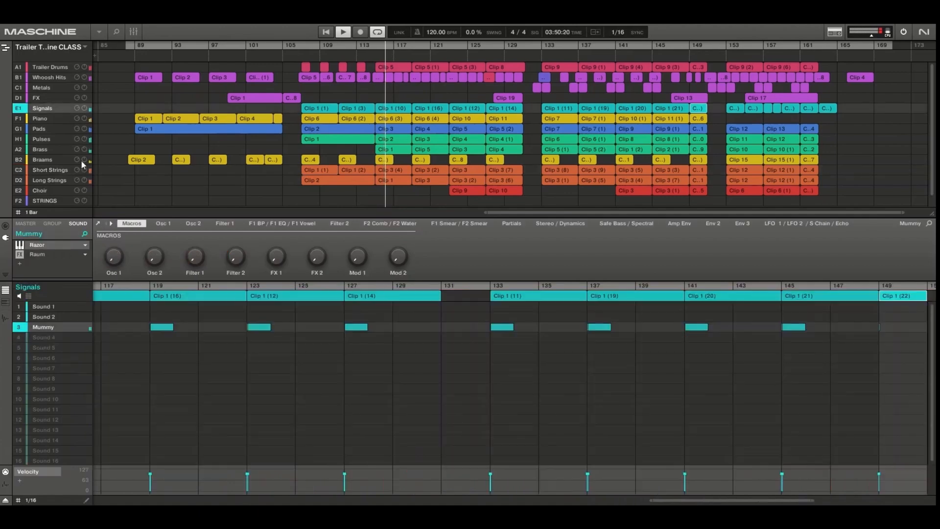
pyautogui.moveTo(699, 500); pyautogui.dragTo(631, 461)
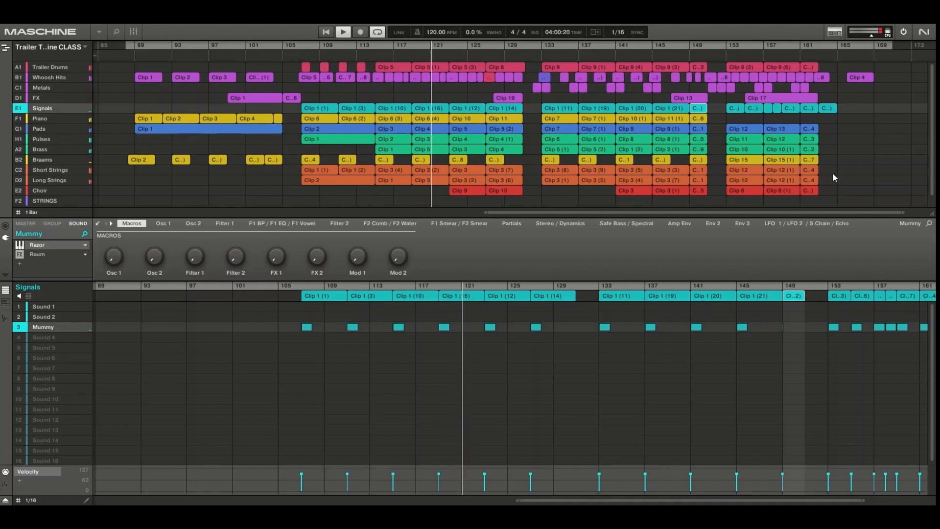
pyautogui.click(47, 169)
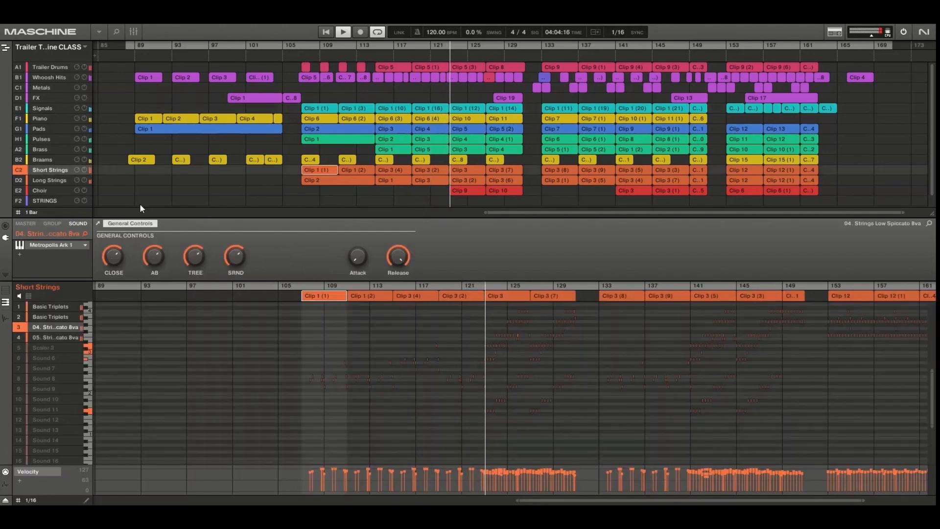
# Step: During playback, examine the Short Strings group's low spiccato notes from Clip 3 through Clip 12
pyautogui.moveTo(575, 501); pyautogui.dragTo(594, 462)
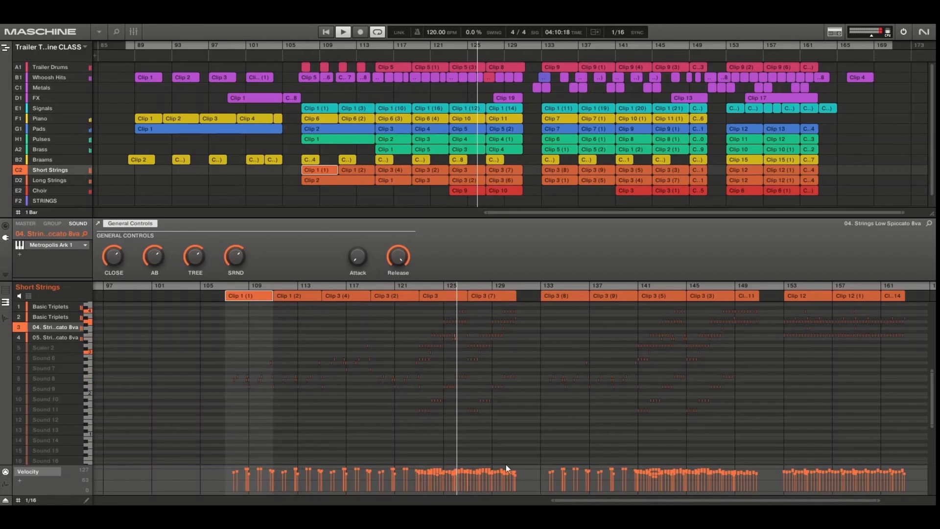
pyautogui.moveTo(572, 501); pyautogui.dragTo(585, 465)
pyautogui.scroll(3, 527, 389)
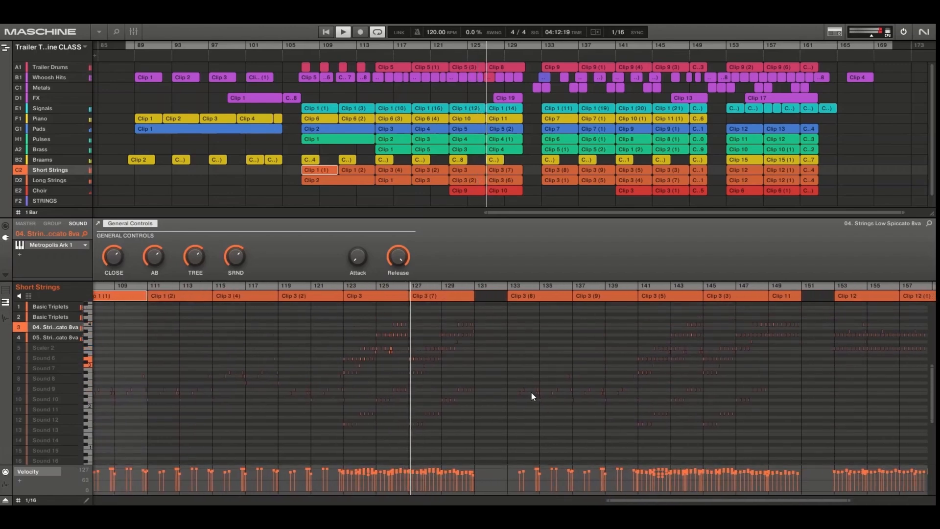
pyautogui.moveTo(709, 501); pyautogui.dragTo(724, 501)
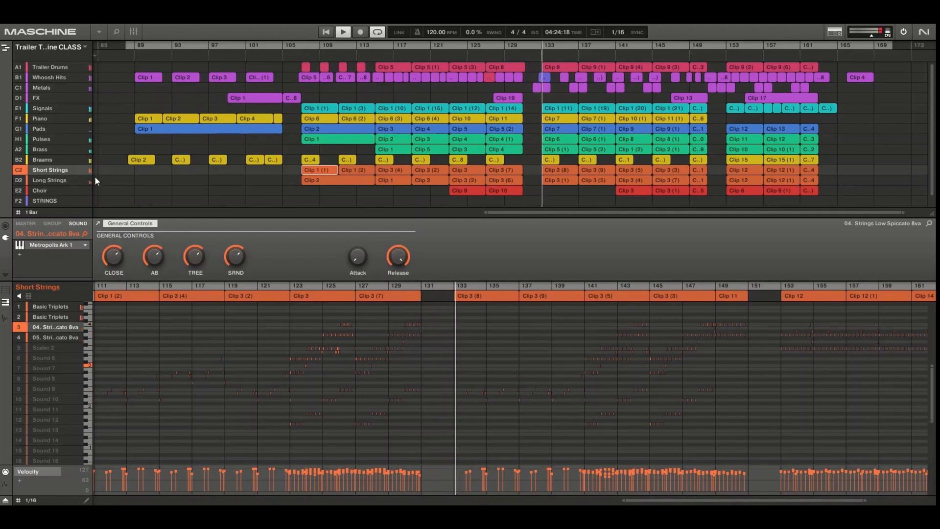
# Step: Examine the Brass group's notes, and compare the low and high spiccato notes in the Short Strings clips around bars 141 to 160
pyautogui.click(53, 150)
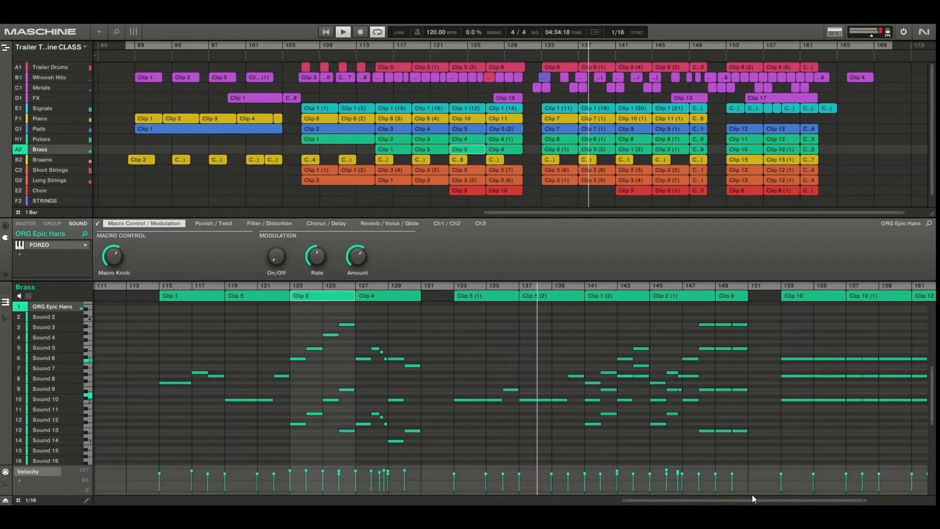
pyautogui.moveTo(723, 285); pyautogui.dragTo(696, 267)
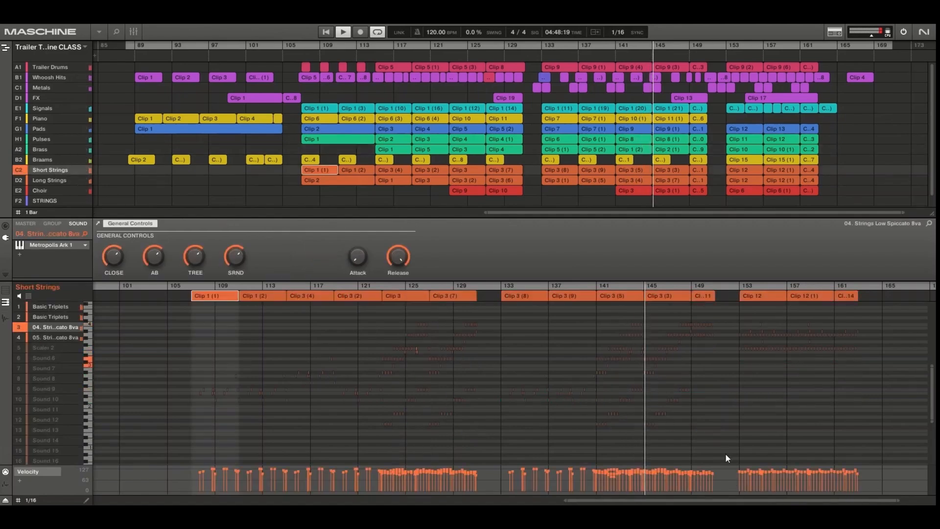
pyautogui.moveTo(739, 500); pyautogui.dragTo(764, 522)
pyautogui.moveTo(825, 501); pyautogui.dragTo(825, 506)
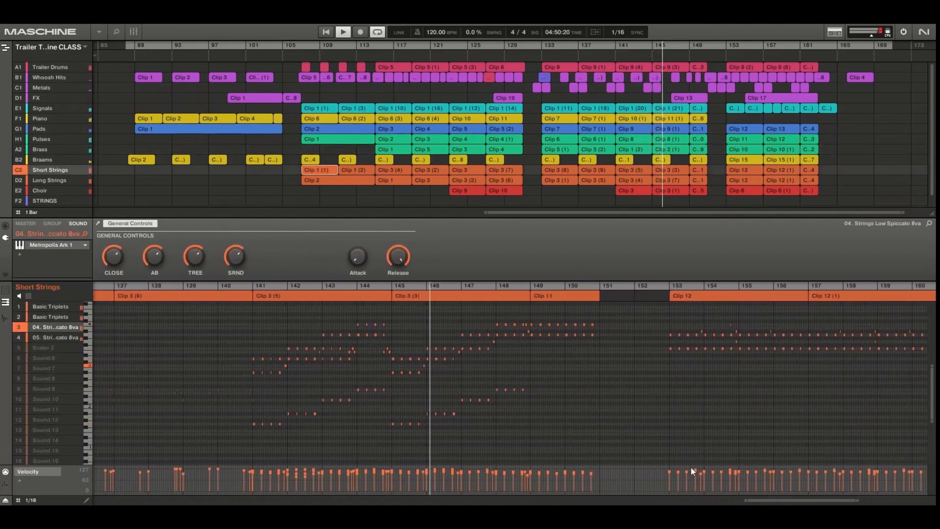
pyautogui.click(51, 336)
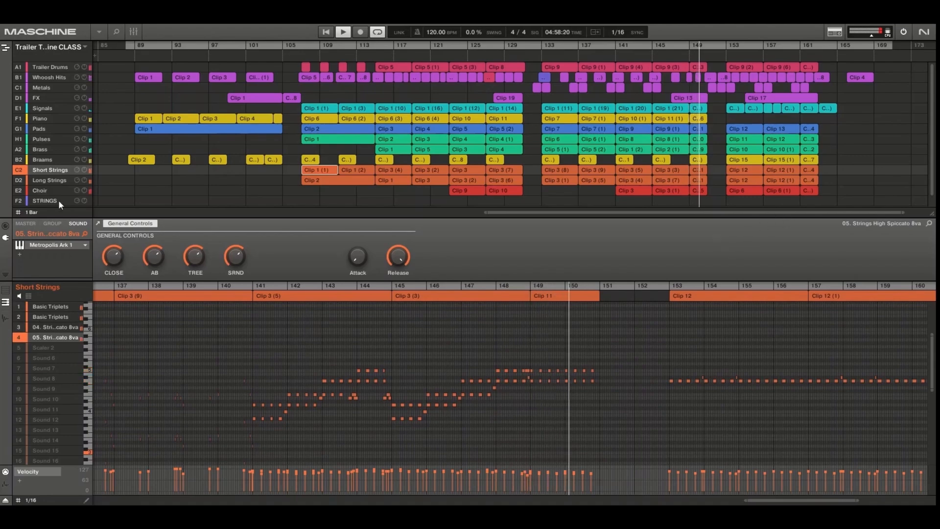
# Step: Examine the Strings - Long notes across all Long Strings clips, and bring the arrangement's final section into view
pyautogui.click(46, 179)
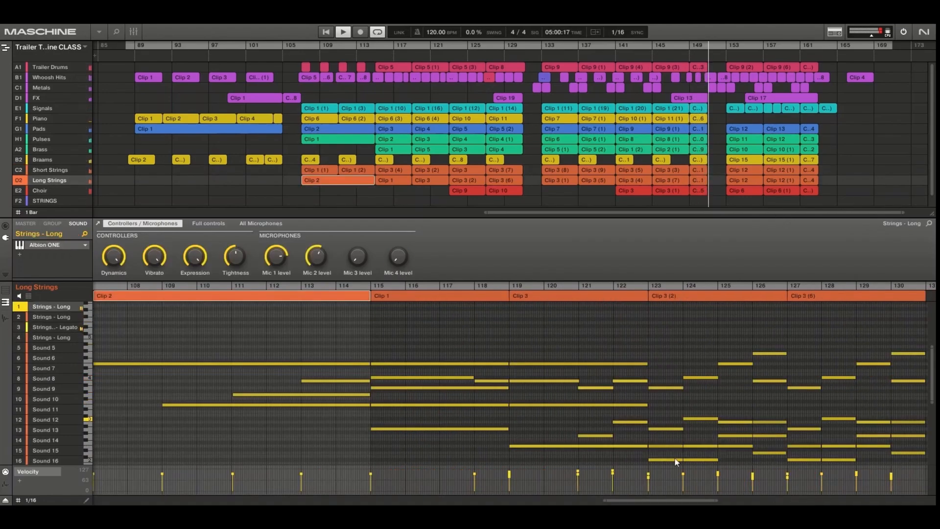
pyautogui.moveTo(682, 501); pyautogui.dragTo(698, 456)
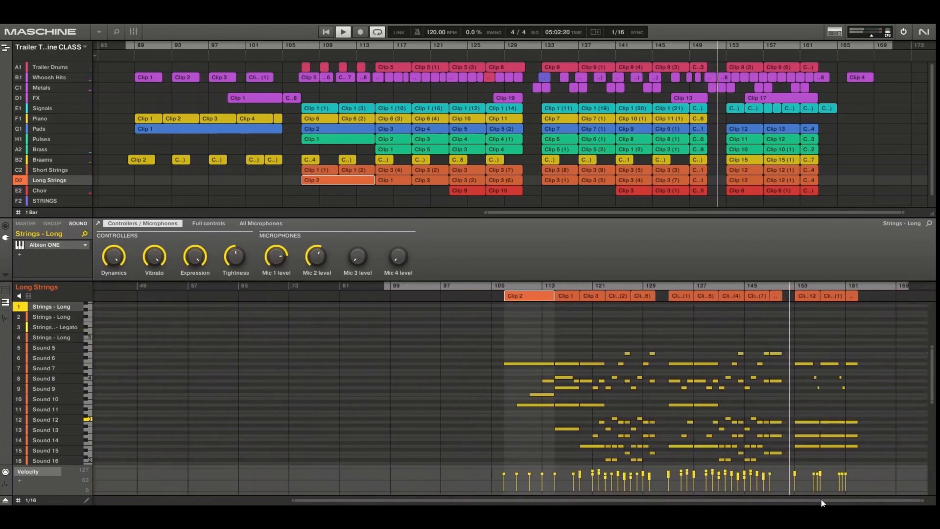
pyautogui.moveTo(704, 213); pyautogui.dragTo(777, 235)
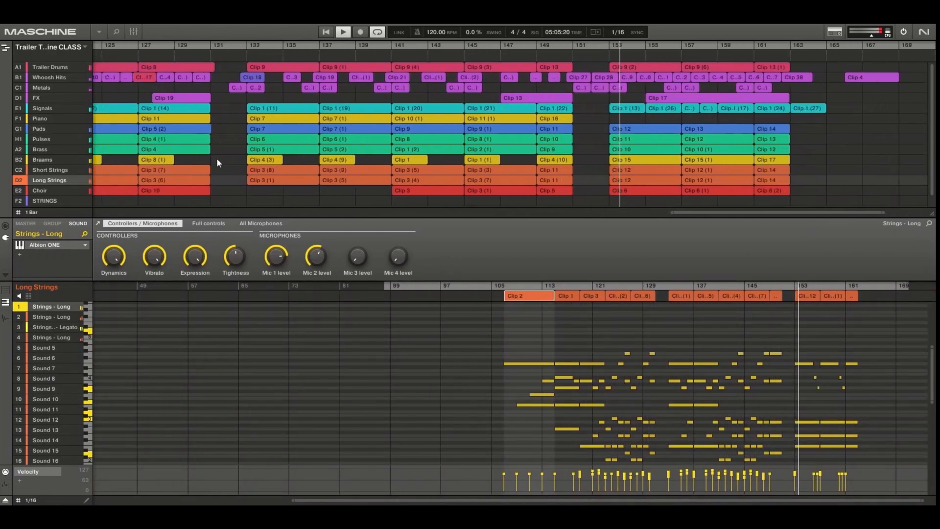
# Step: Examine the Trailer Drums notes in the final section, and the high spiccato notes in the closing Short Strings clips
pyautogui.click(51, 66)
pyautogui.moveTo(852, 500); pyautogui.dragTo(878, 519)
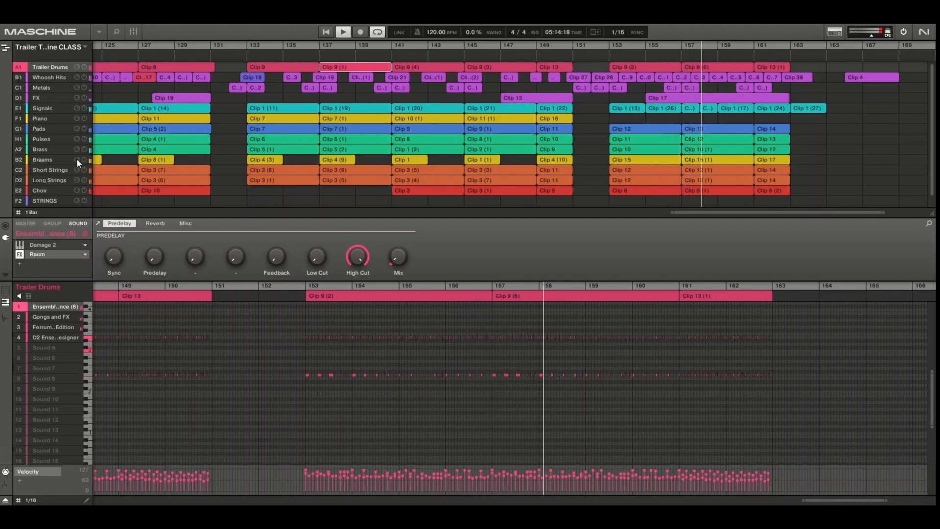
pyautogui.click(36, 137)
pyautogui.moveTo(371, 285); pyautogui.dragTo(595, 417)
pyautogui.click(46, 172)
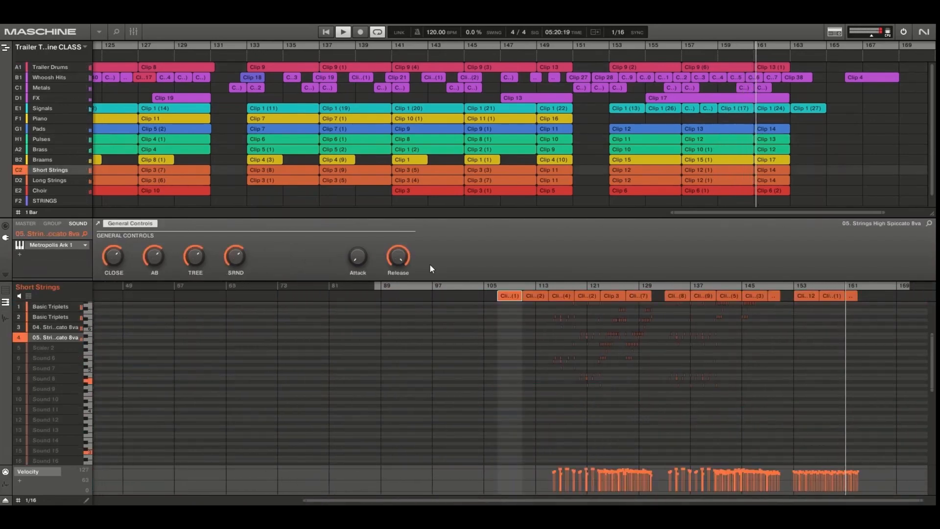
pyautogui.moveTo(623, 285); pyautogui.dragTo(624, 338)
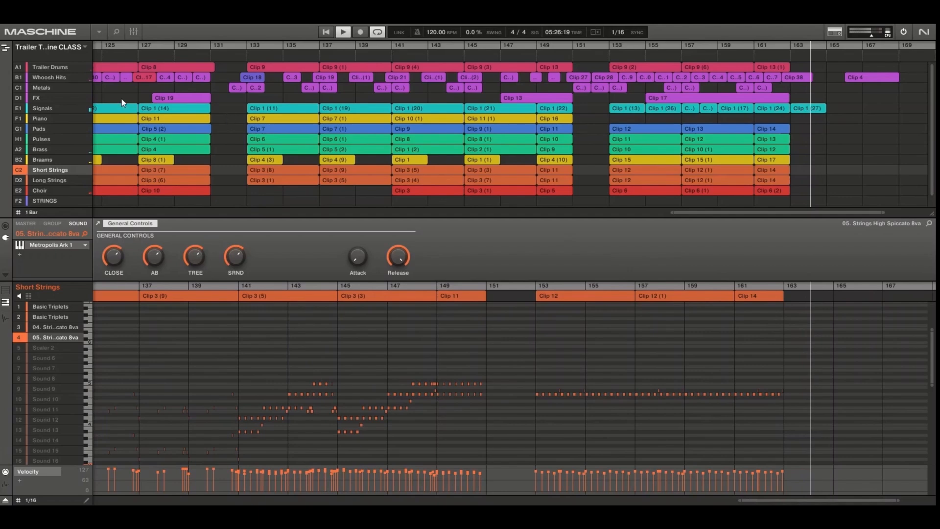
# Step: Examine the Trailer Hits notes across the Whoosh Hits clips through the track's ending, and stop playback
pyautogui.click(40, 77)
pyautogui.moveTo(787, 501); pyautogui.dragTo(821, 443)
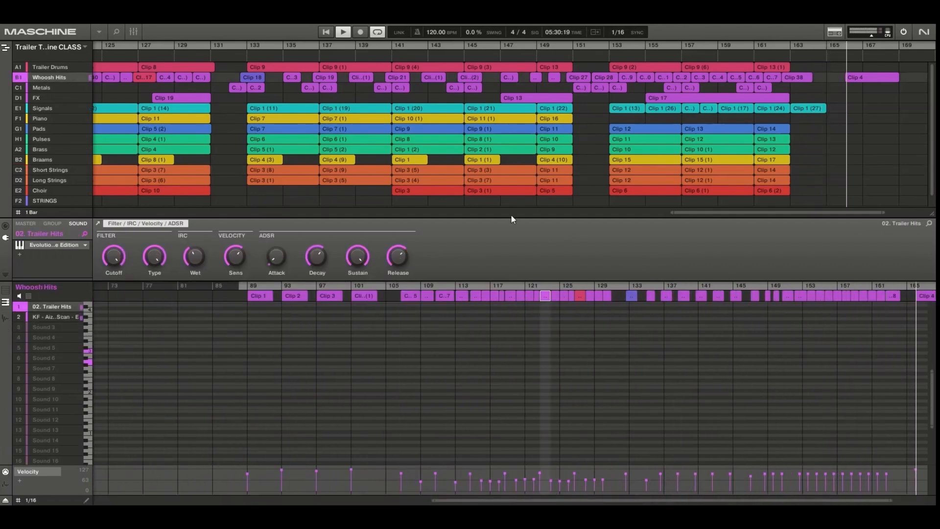
pyautogui.scroll(1, 839, 378)
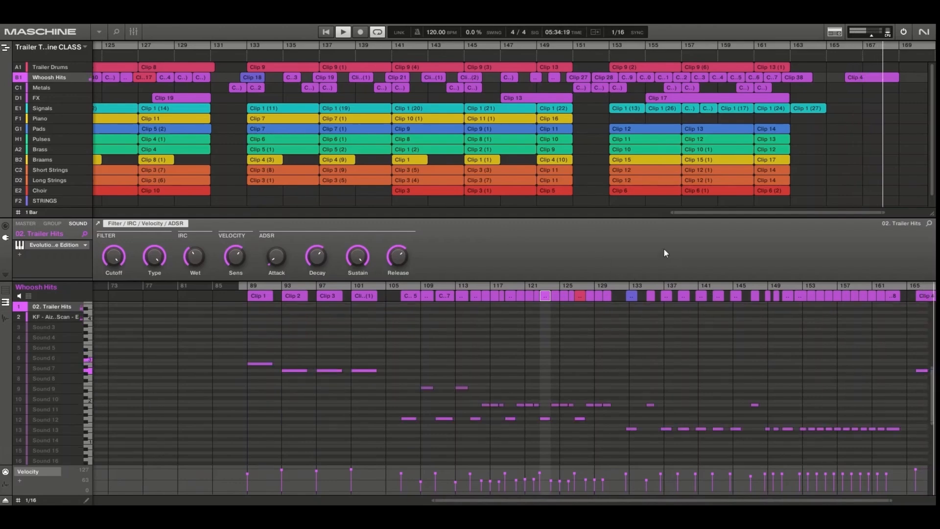
pyautogui.moveTo(683, 212); pyautogui.dragTo(686, 211)
pyautogui.press('space')
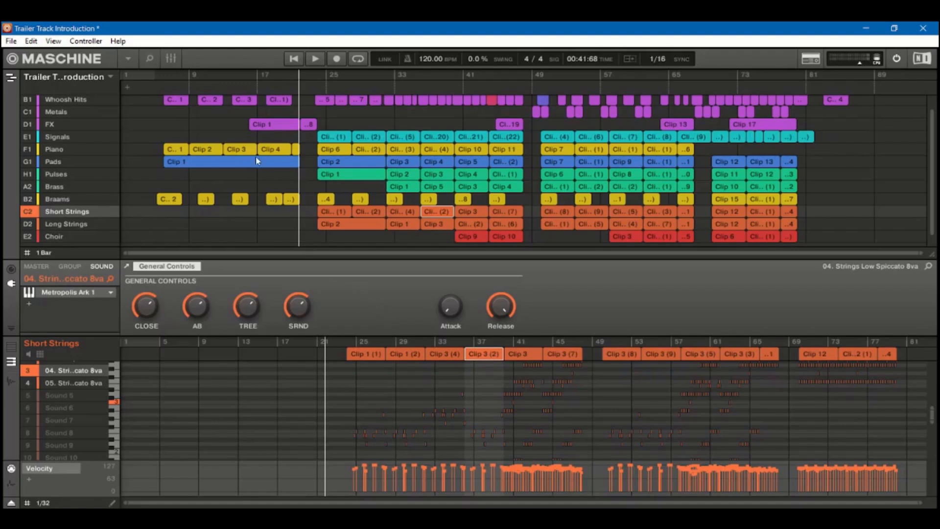
# Step: Survey all group tracks in the Trailer Track Introduction arrangement, from Trailer Drums to Choir
pyautogui.scroll(2, 111, 139)
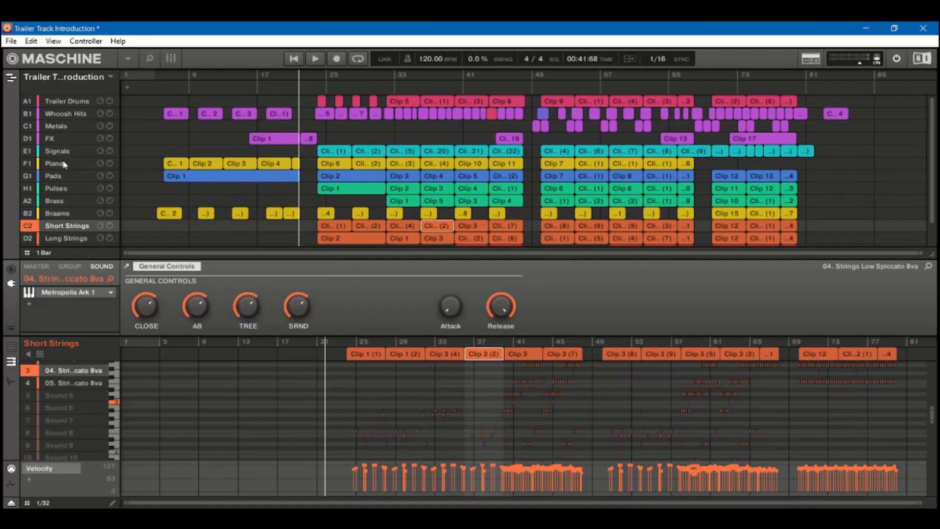
pyautogui.scroll(-3, 62, 223)
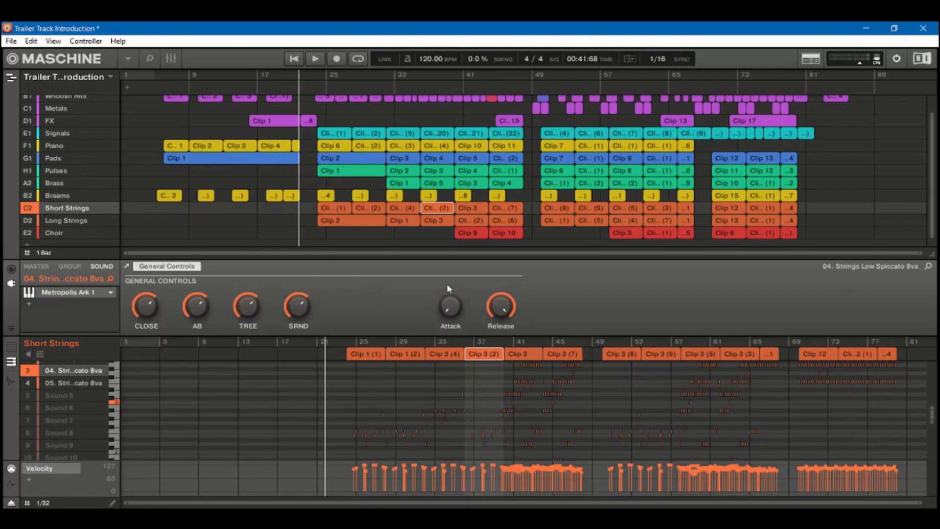
pyautogui.scroll(-1, 546, 390)
pyautogui.scroll(3, 545, 390)
pyautogui.scroll(-2, 533, 420)
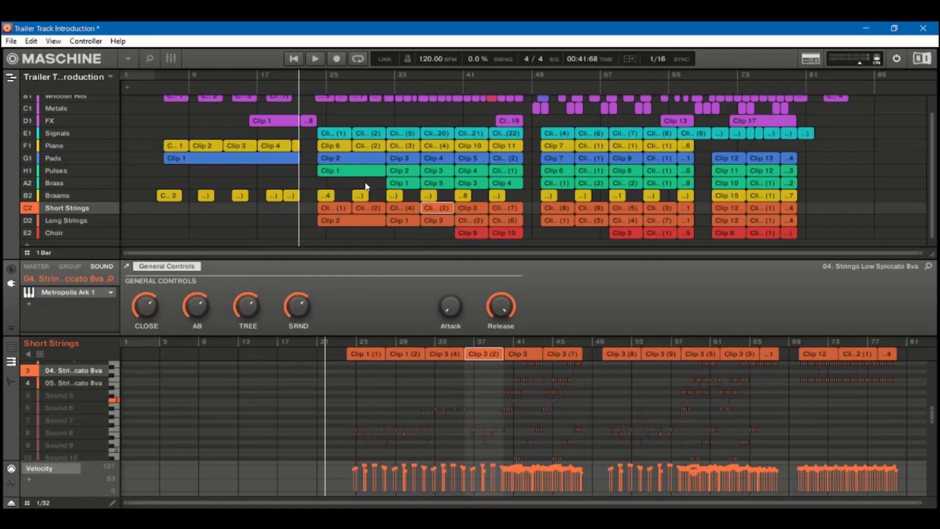
pyautogui.scroll(1, 367, 184)
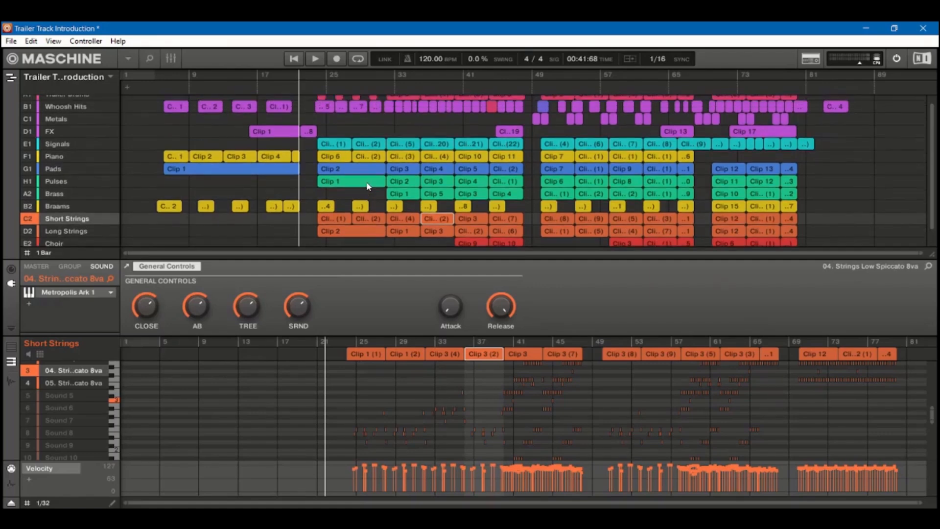
pyautogui.scroll(1, 367, 186)
# Step: Examine the Trailer Drums notes and the FX group's audio clips in relation to the arrangement's section changes
pyautogui.click(53, 102)
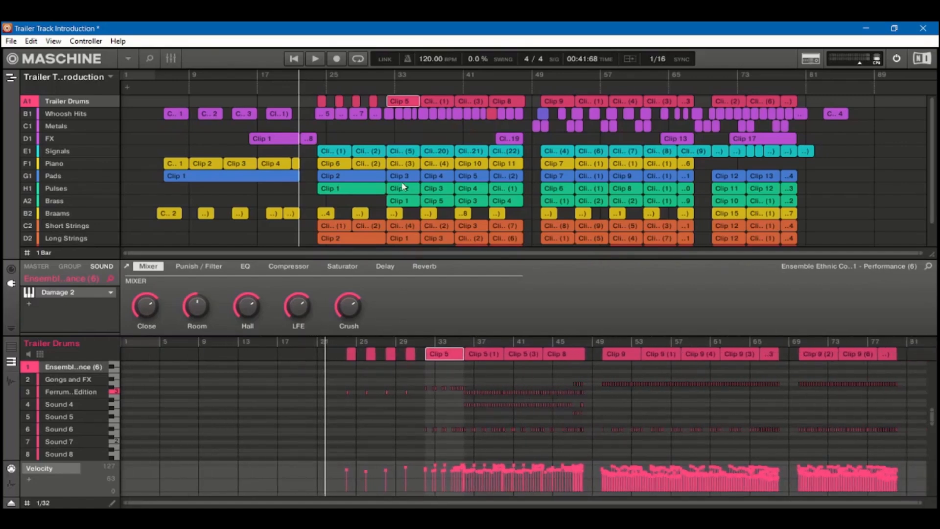
pyautogui.moveTo(109, 144)
pyautogui.click(271, 141)
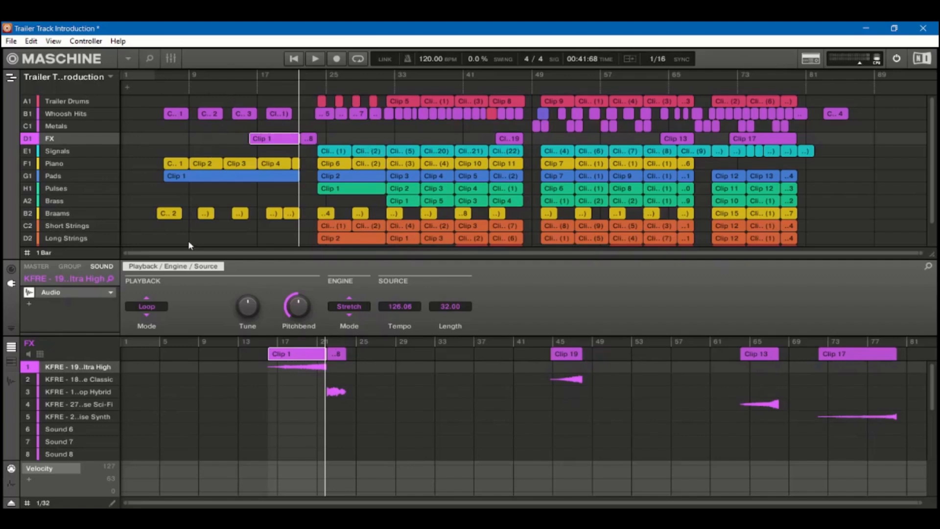
pyautogui.scroll(-1, 437, 166)
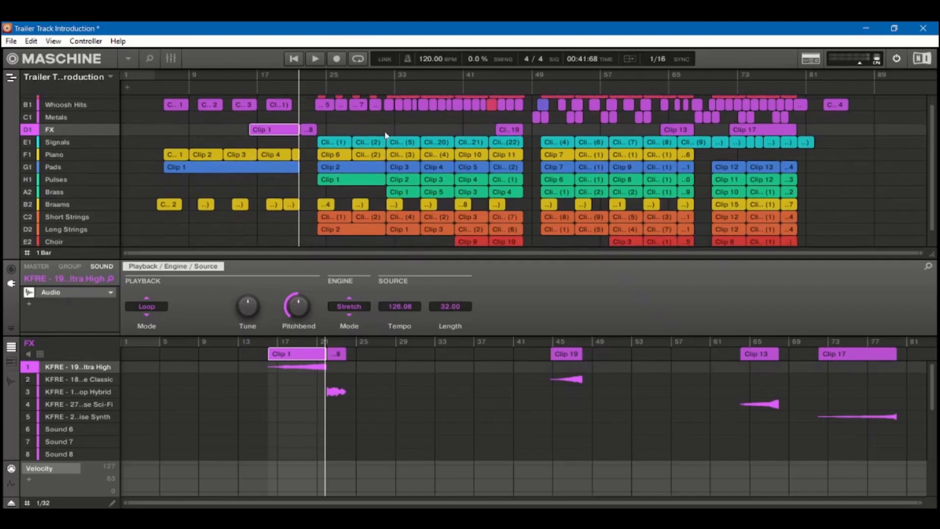
pyautogui.scroll(1, 370, 175)
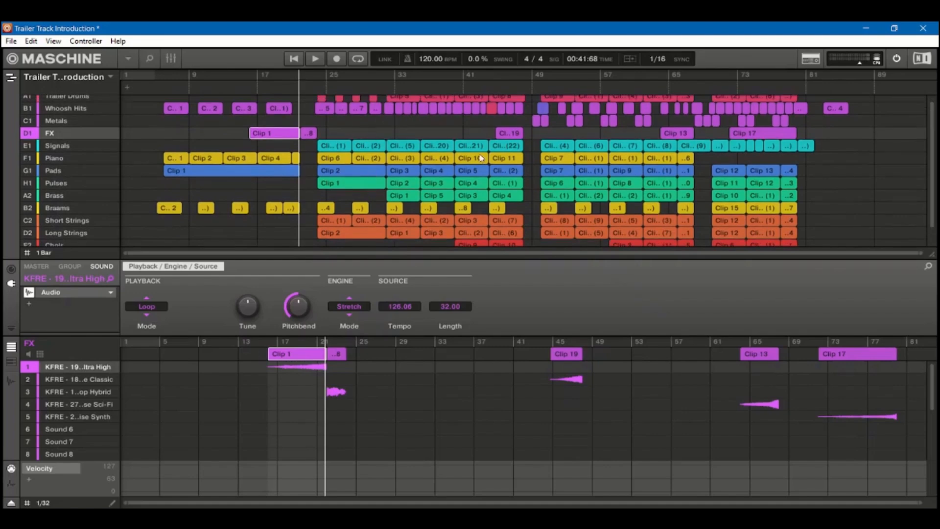
pyautogui.scroll(1, 481, 158)
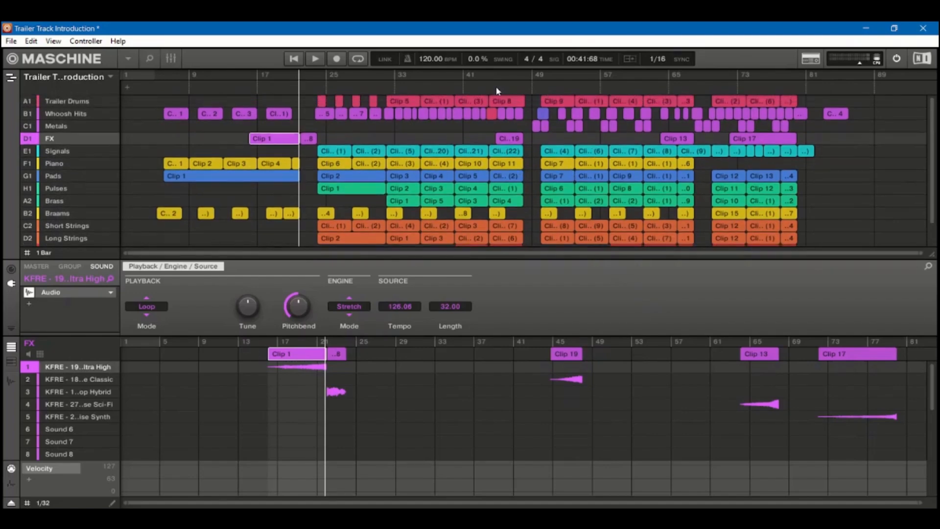
pyautogui.scroll(-1, 592, 146)
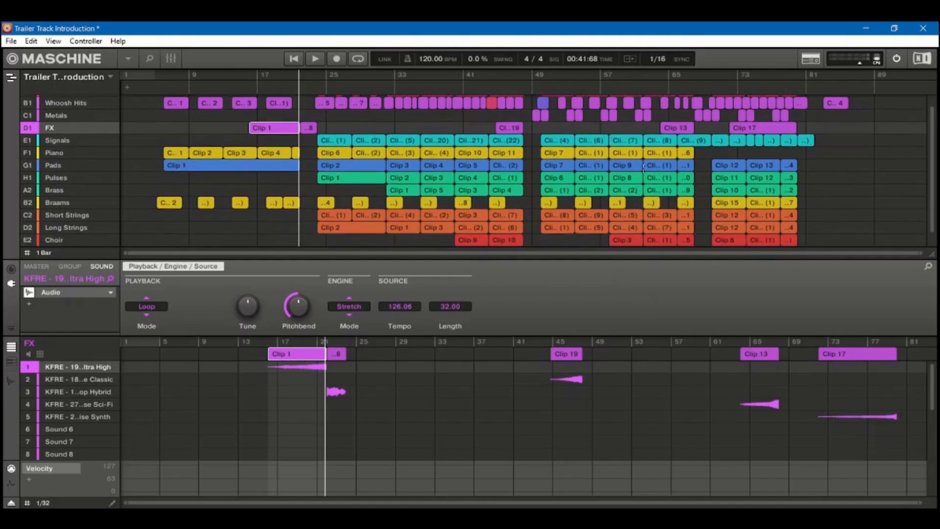
pyautogui.scroll(2, 665, 169)
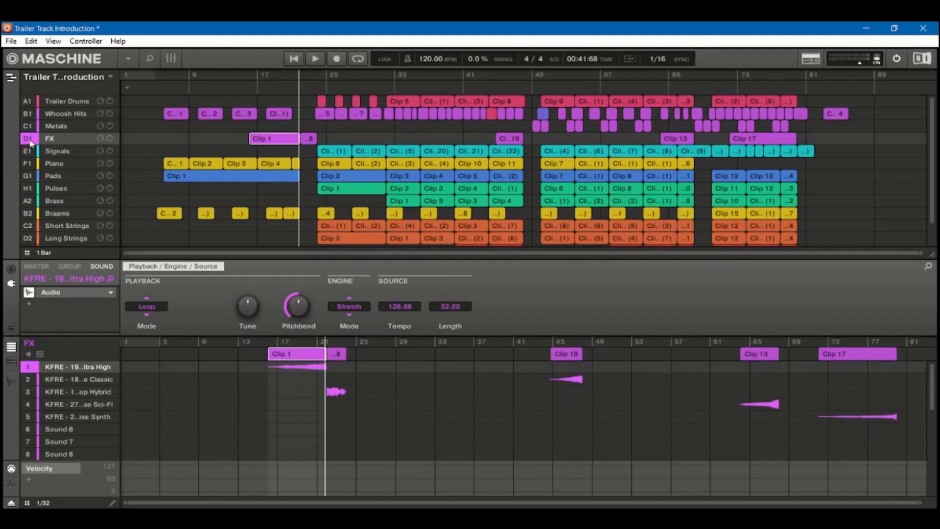
# Step: Isolate the FX, Whoosh Hits and Trailer Drums groups, and play the transition starting just before the FX group's Clip 1
pyautogui.rightClick(30, 142)
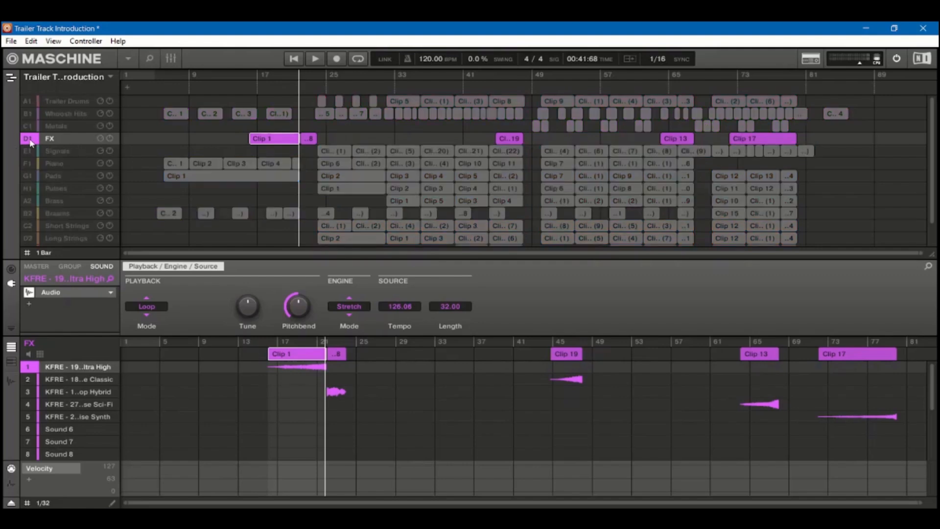
pyautogui.rightClick(29, 115)
pyautogui.rightClick(29, 102)
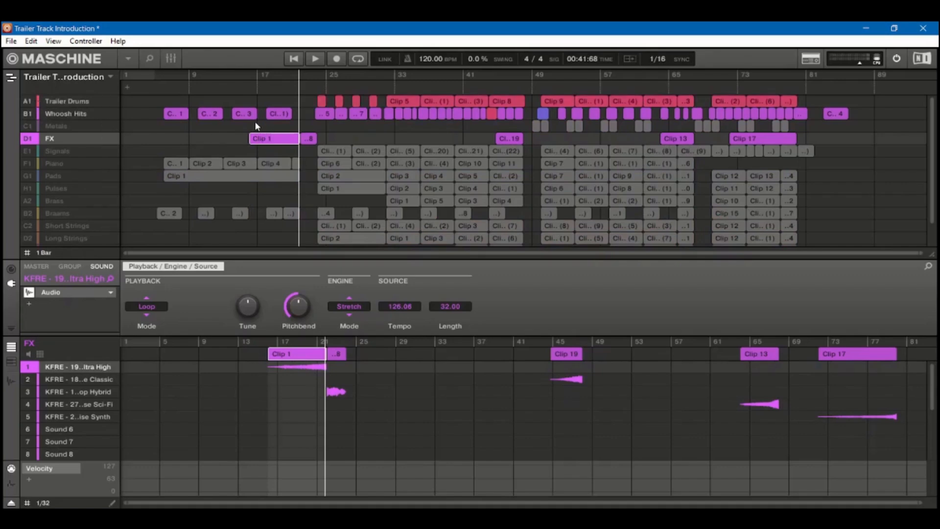
pyautogui.click(244, 73)
pyautogui.press('space')
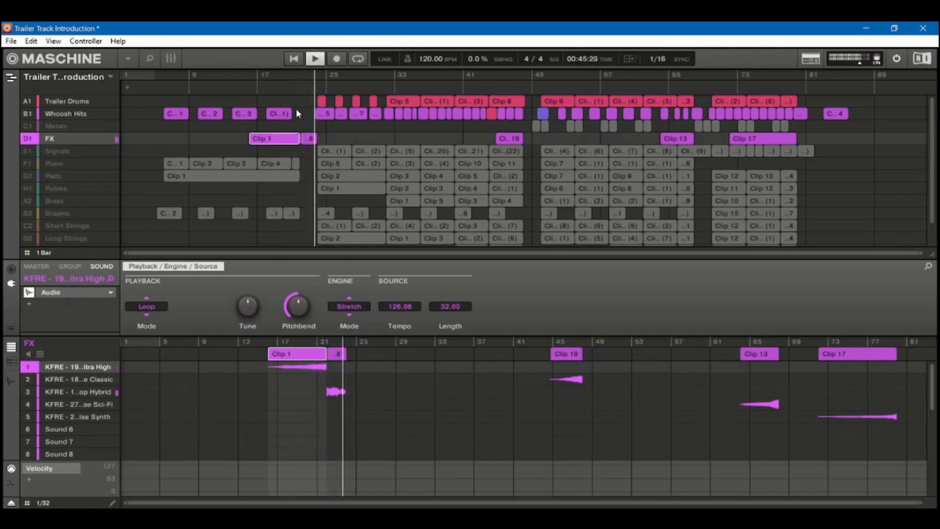
pyautogui.press('space')
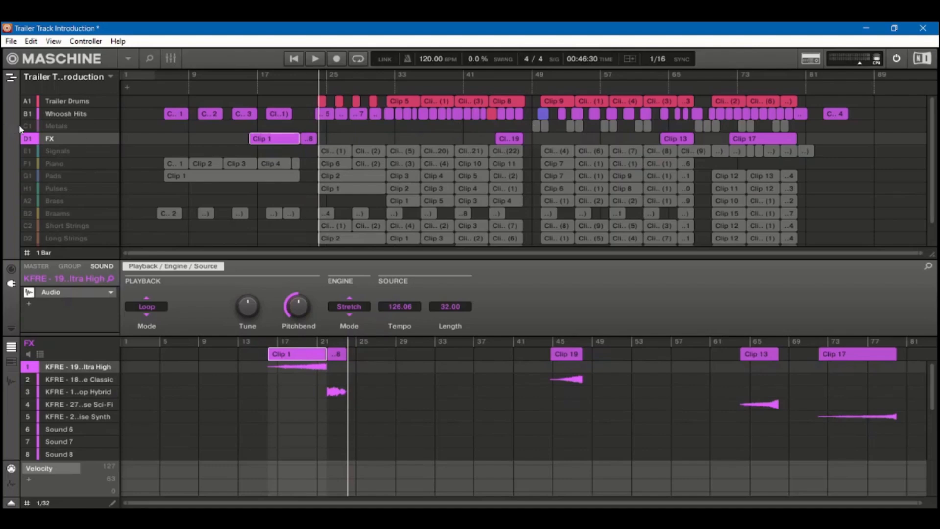
# Step: Isolate the FX and Metals groups, play from just before FX Clip 19, and show the Cymbals clips in the Metals group
pyautogui.click(27, 125)
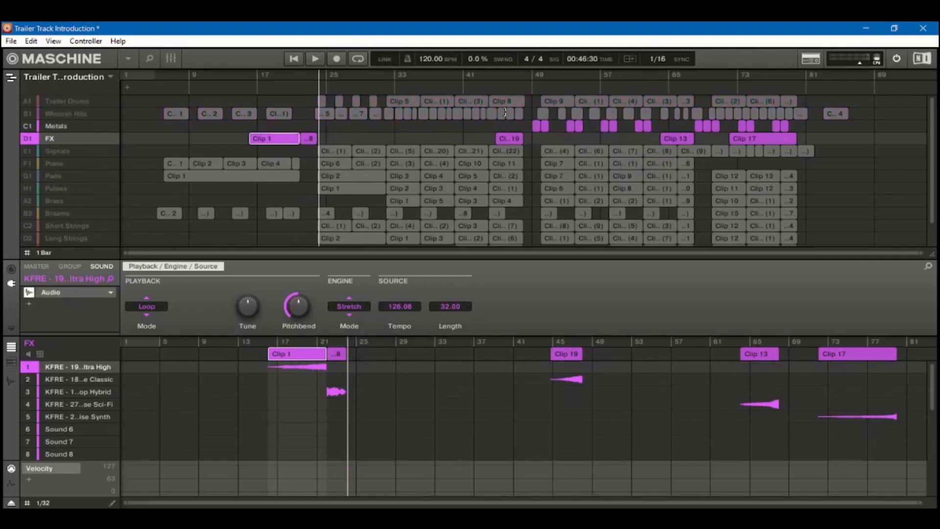
pyautogui.click(488, 75)
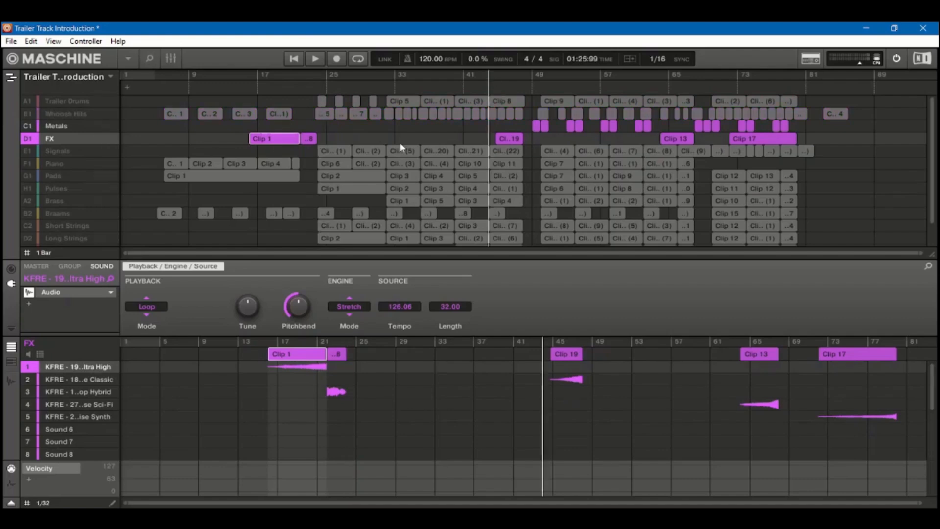
pyautogui.press('space')
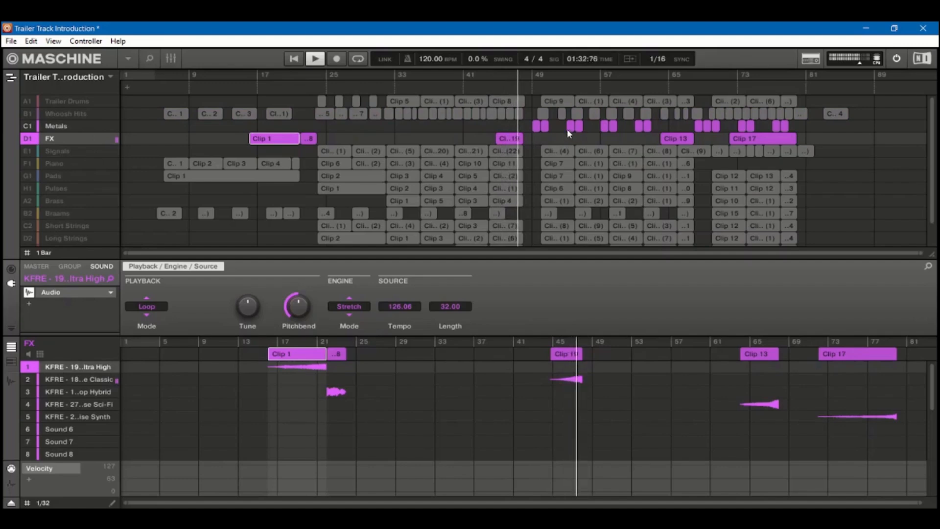
pyautogui.click(536, 126)
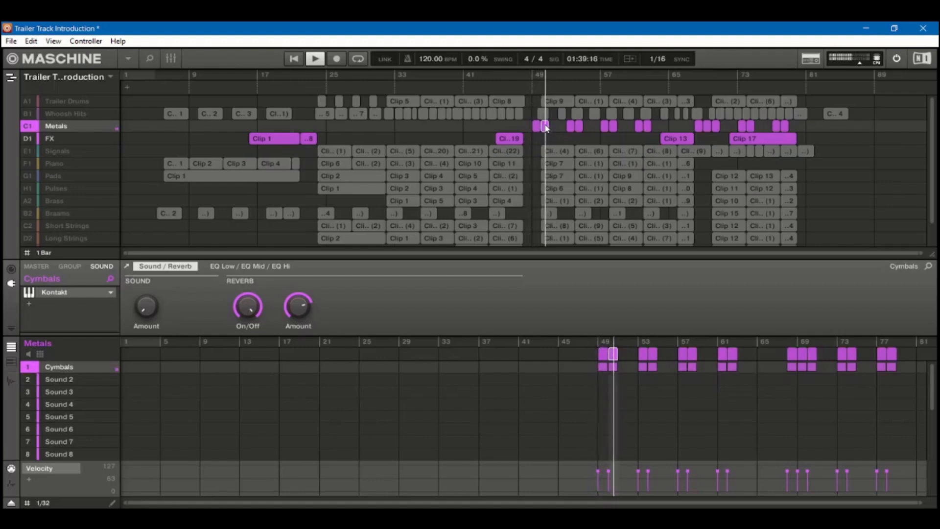
# Step: Show FX Clip 13 and the Metals clips that follow it, and play that transition starting just before Clip 13
pyautogui.press('space')
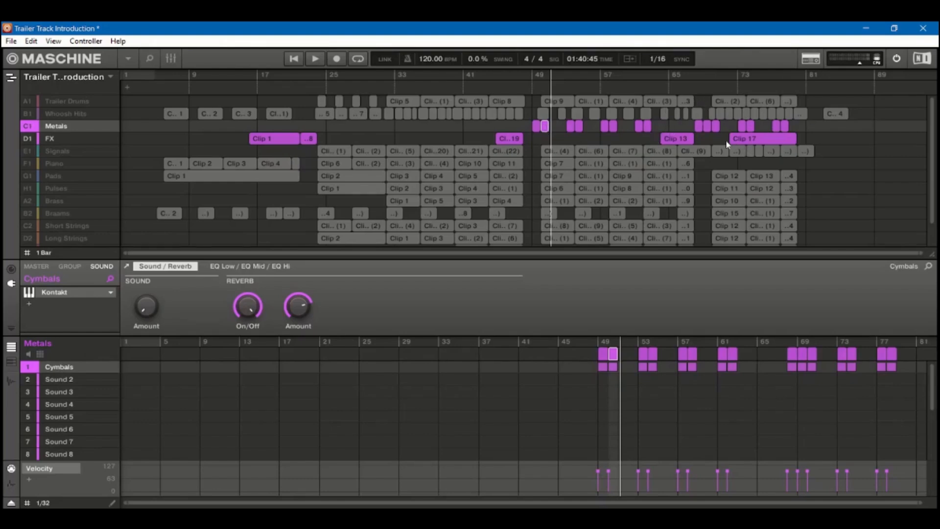
pyautogui.click(680, 140)
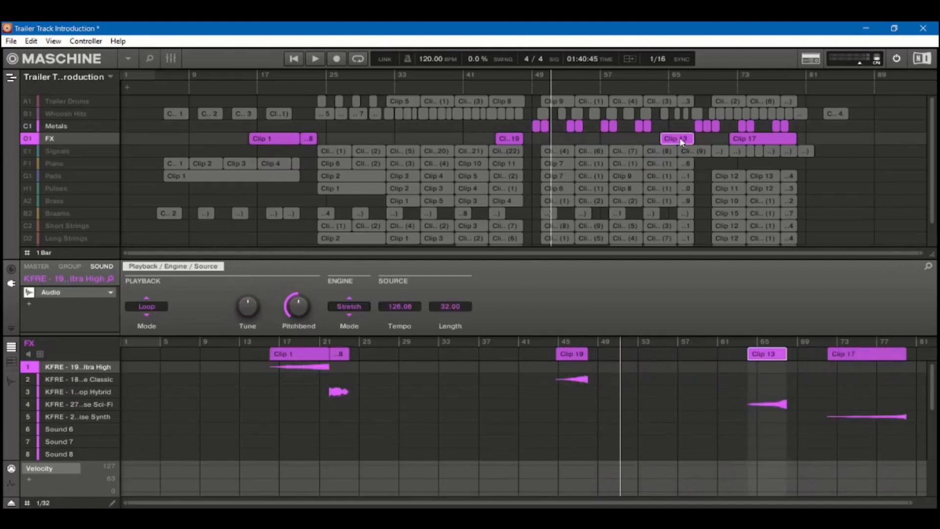
pyautogui.click(699, 128)
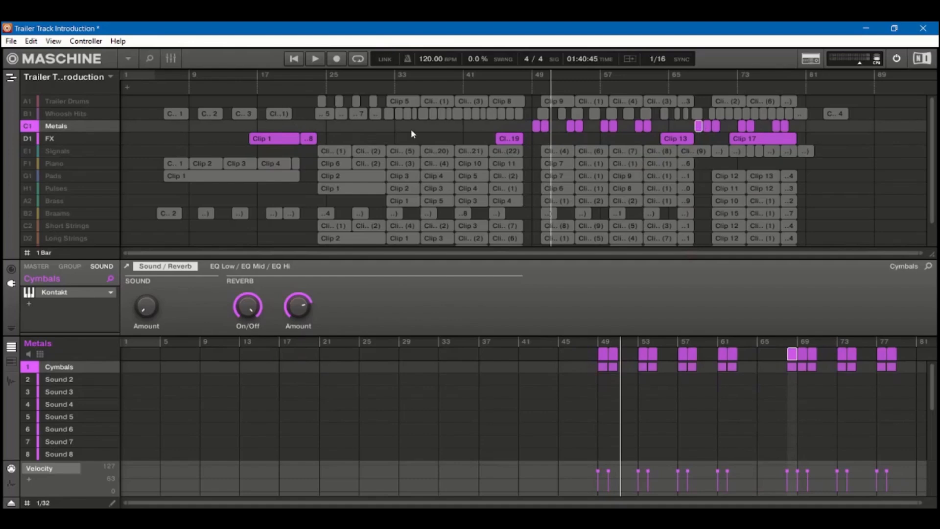
pyautogui.click(658, 75)
pyautogui.press('space')
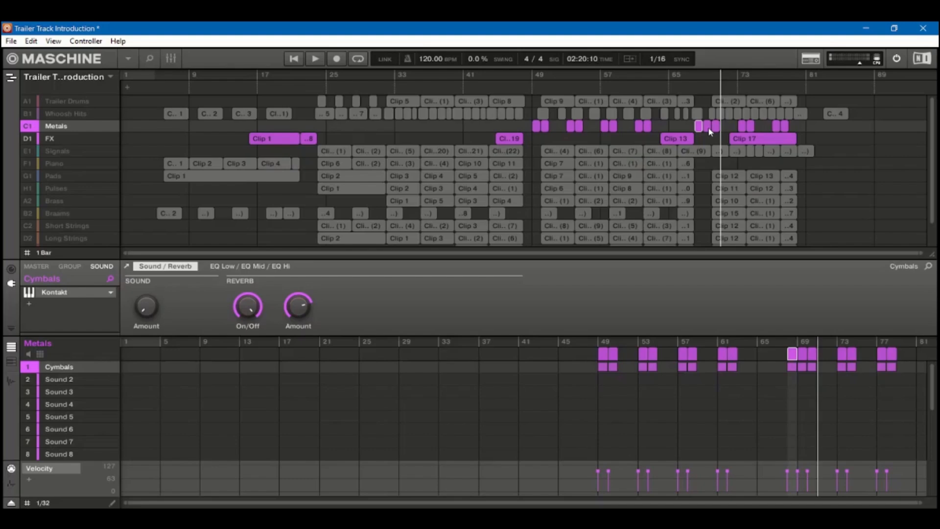
# Step: Isolate the Piano, Pads, Braams and Whoosh Hits groups, and show the Modern Bass and Organ sounds in the Pads group
pyautogui.click(27, 163)
pyautogui.click(28, 175)
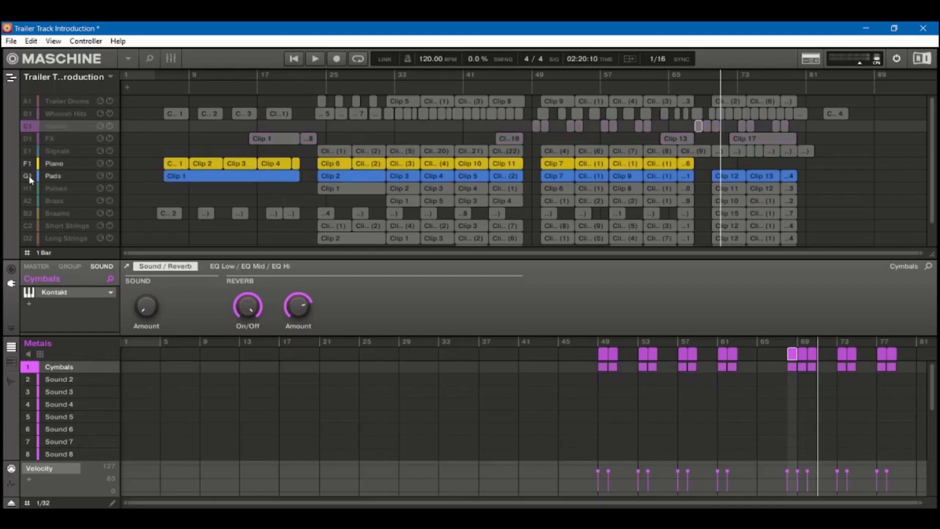
pyautogui.click(55, 177)
pyautogui.scroll(-3, 227, 375)
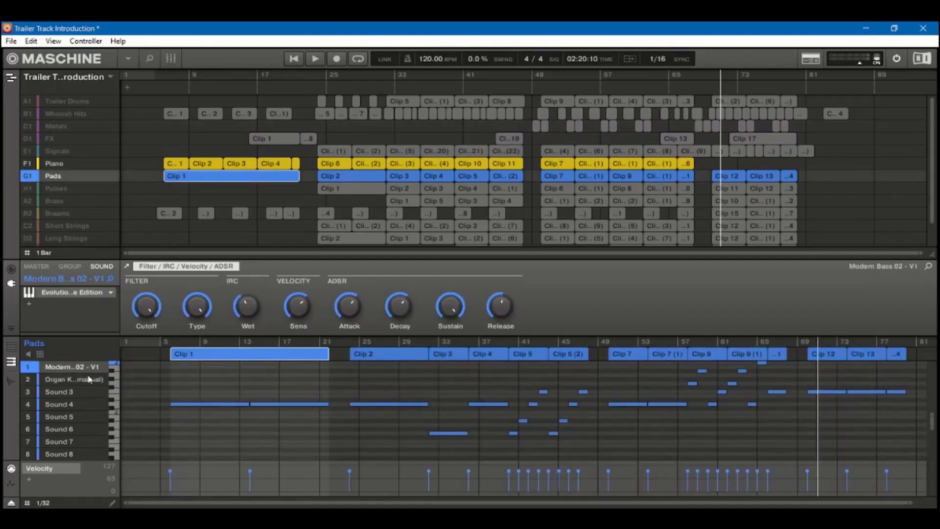
pyautogui.click(90, 379)
pyautogui.click(58, 214)
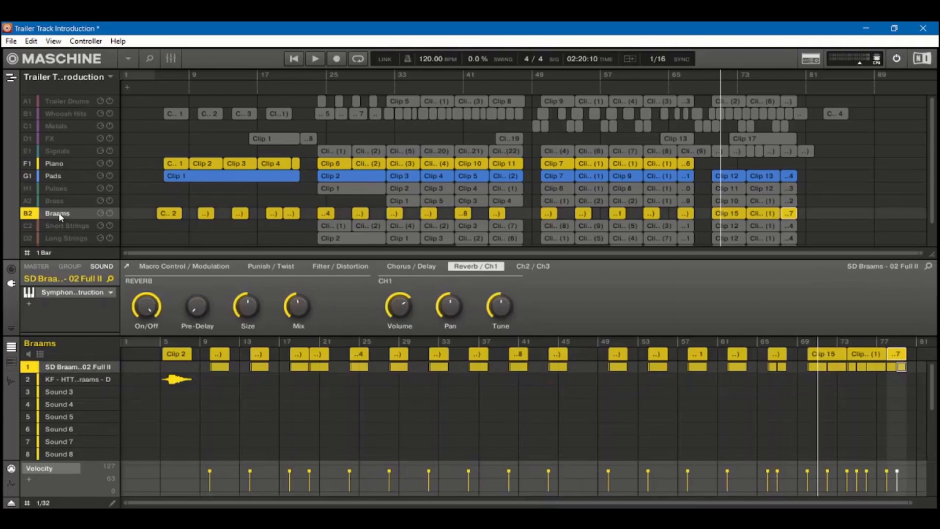
pyautogui.click(29, 112)
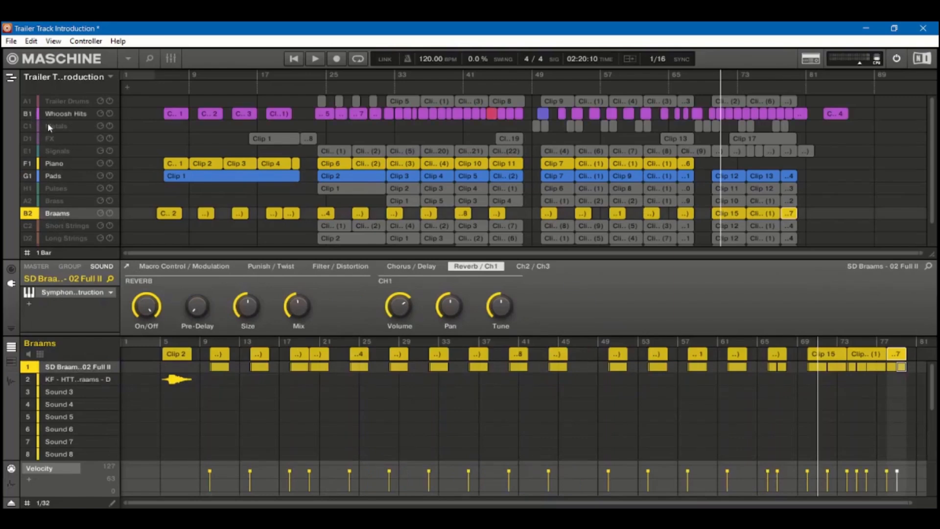
# Step: Play the intro from just before Braams Clip 2, showing the organ notes in Pads and the Basic Maverick notes in Piano
pyautogui.click(153, 78)
pyautogui.press('space')
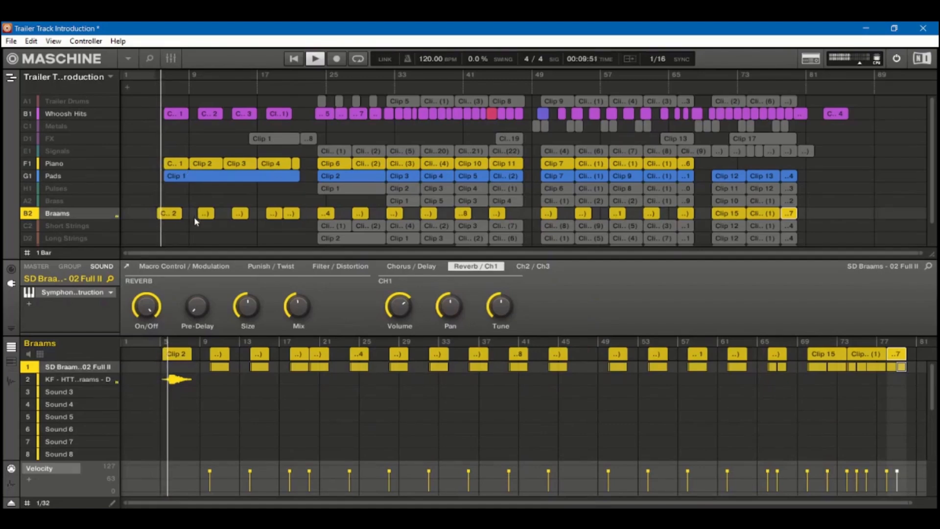
pyautogui.click(184, 175)
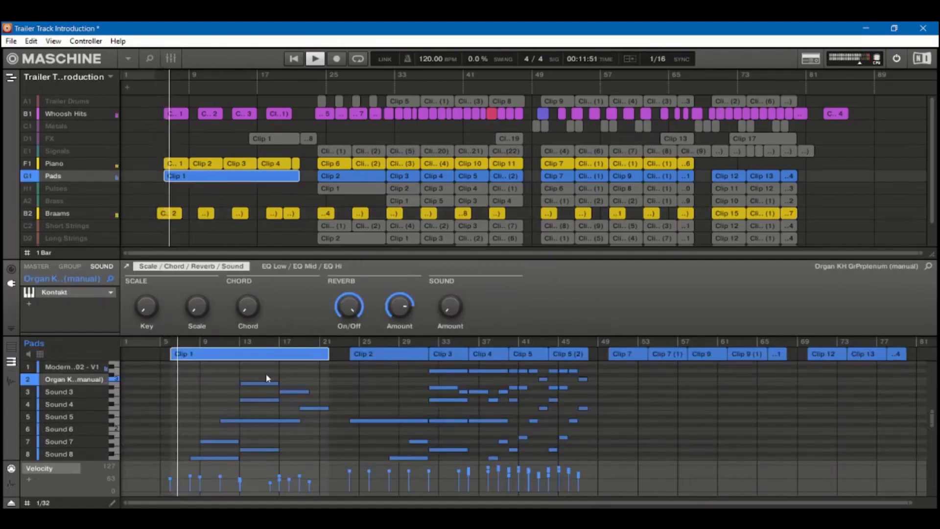
pyautogui.click(180, 164)
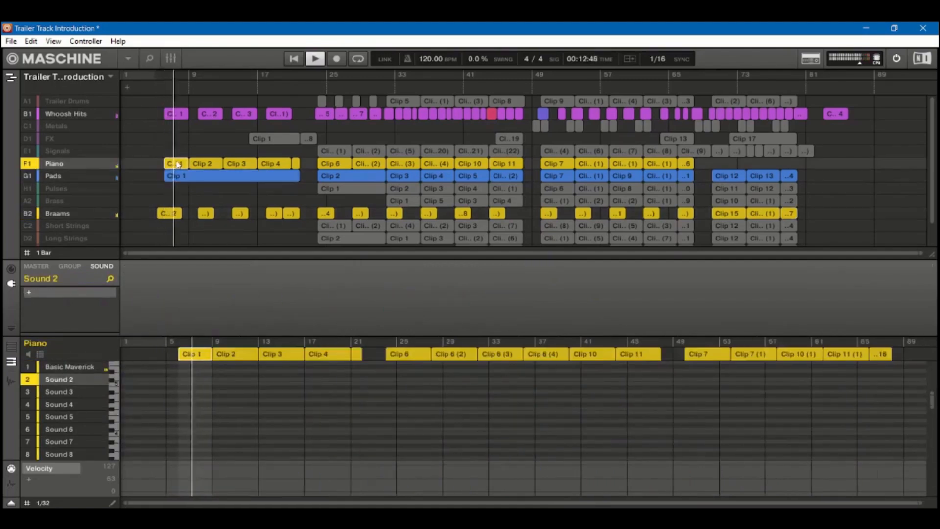
pyautogui.click(62, 367)
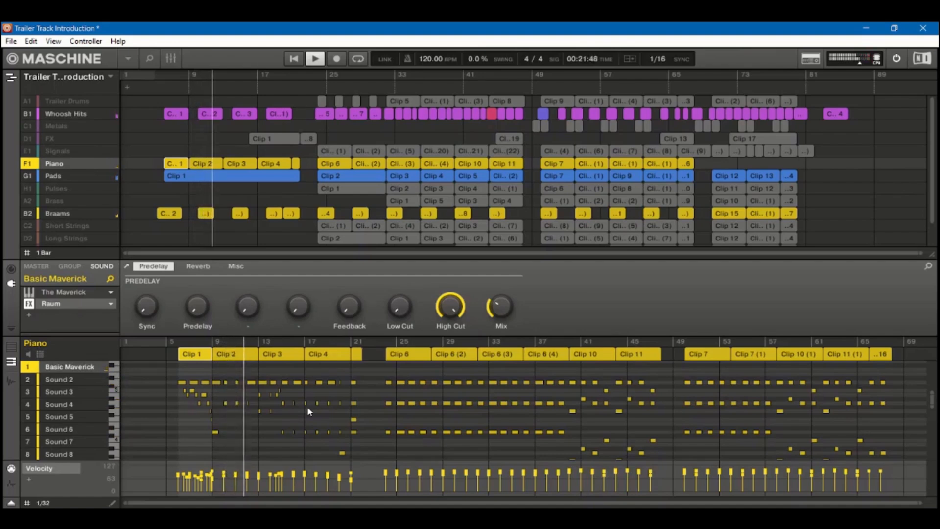
# Step: Follow the intro playback through the third Braams clip, Pads Clip 1 and Piano Clip 4, and stop it before the next section
pyautogui.click(241, 215)
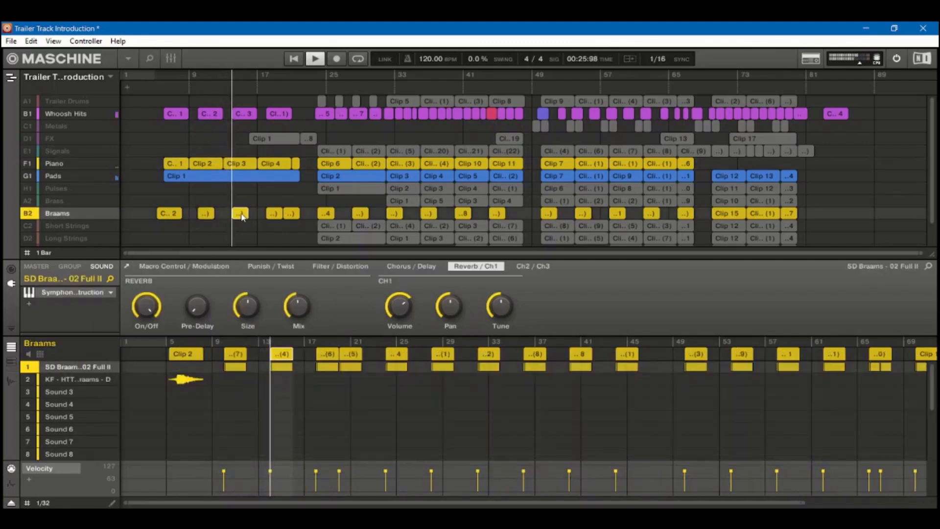
pyautogui.click(256, 177)
pyautogui.scroll(-1, 311, 398)
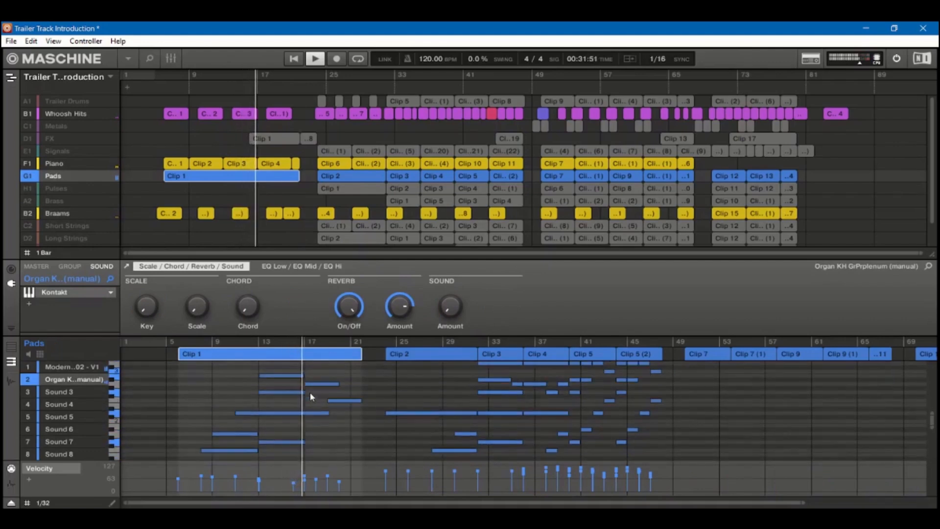
pyautogui.click(282, 163)
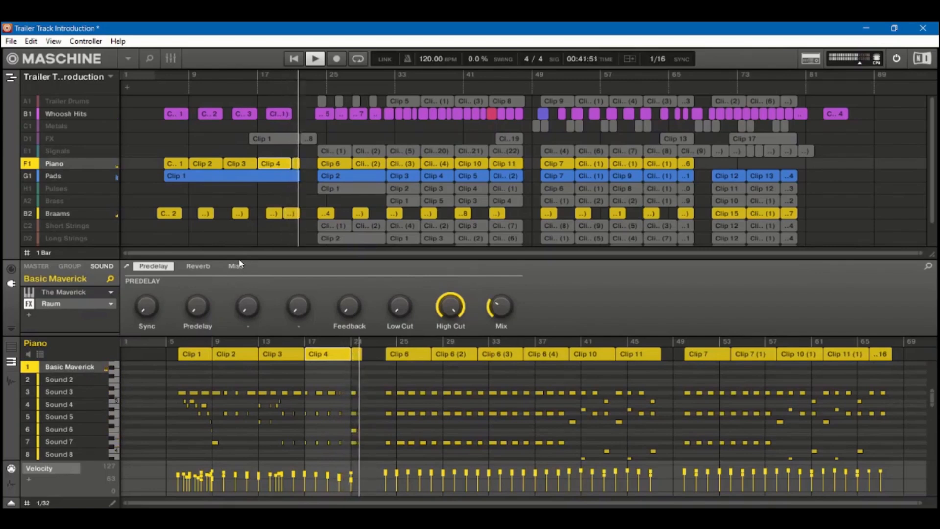
pyautogui.press('space')
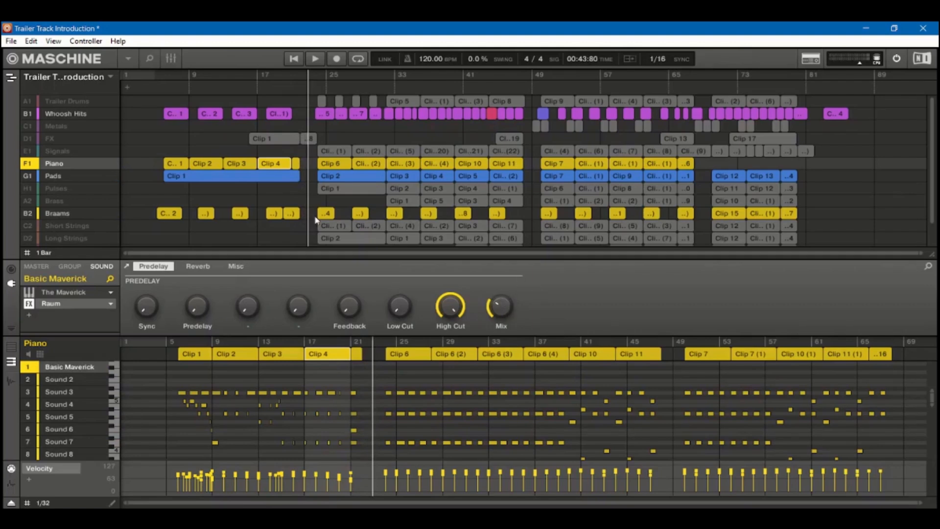
# Step: Reactivate all groups and review the full arrangement from Trailer Drums to Choir
pyautogui.rightClick(27, 166)
pyautogui.rightClick(27, 166)
pyautogui.scroll(-1, 390, 203)
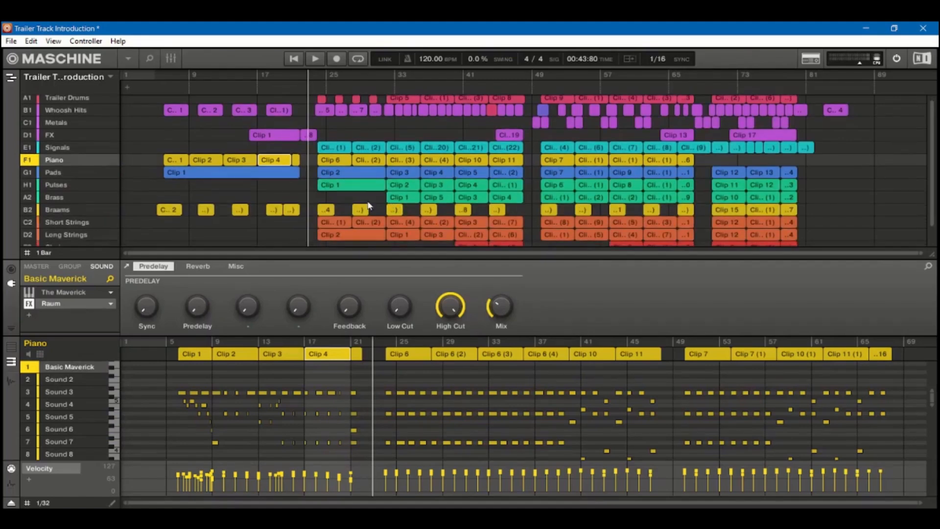
pyautogui.scroll(-1, 297, 189)
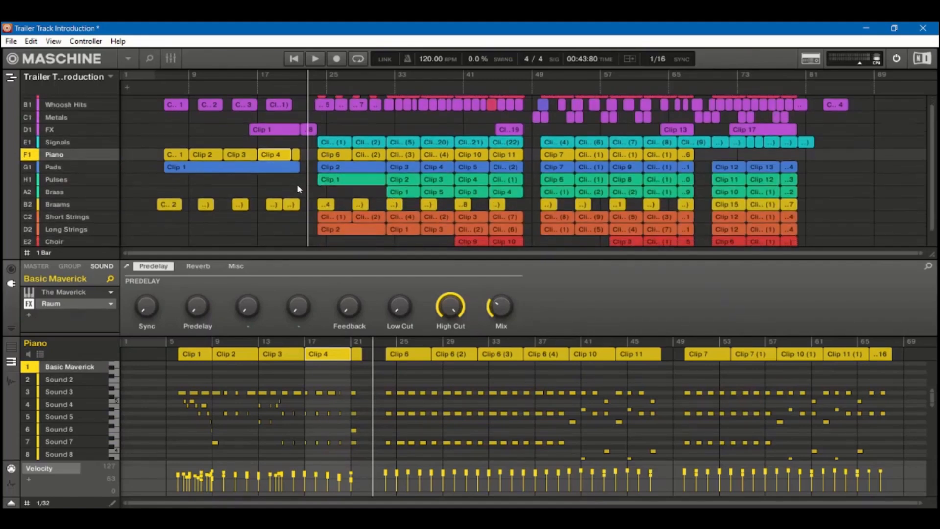
pyautogui.scroll(1, 298, 189)
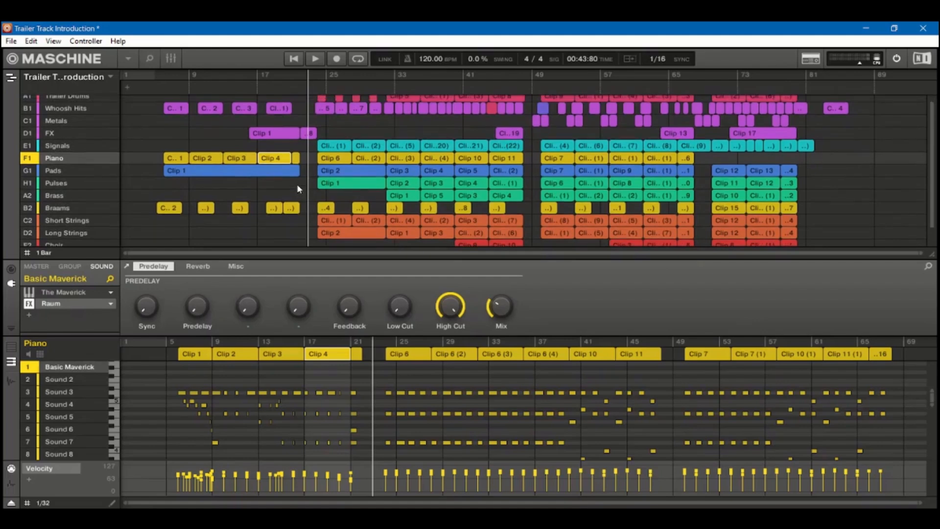
pyautogui.scroll(1, 300, 189)
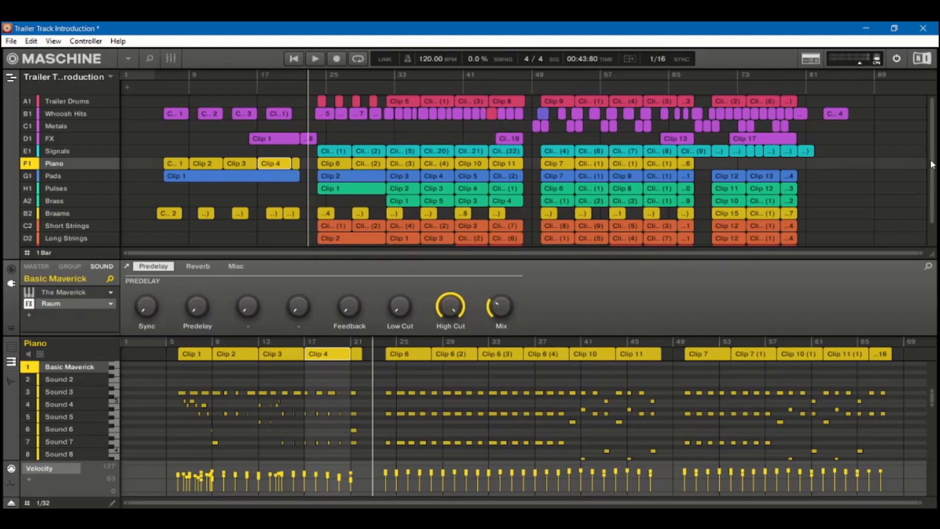
pyautogui.scroll(-1, 932, 131)
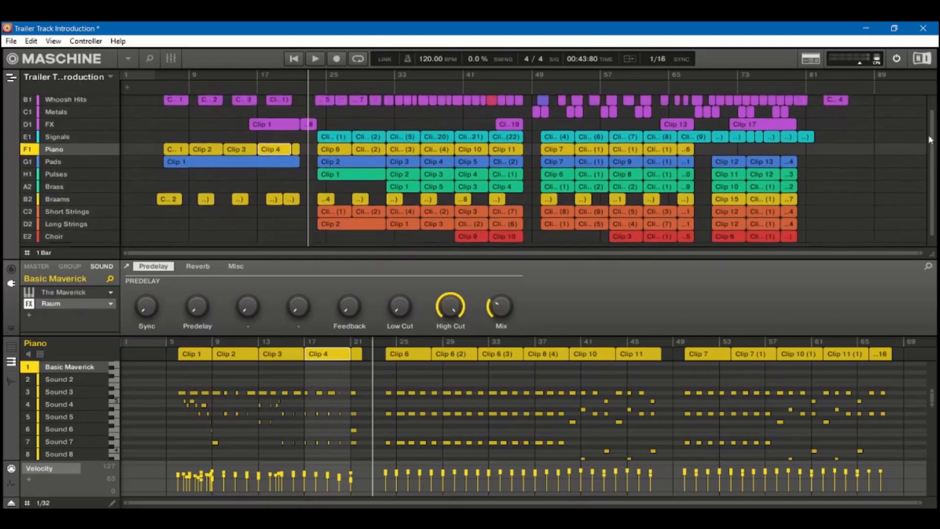
pyautogui.moveTo(930, 139); pyautogui.dragTo(928, 123)
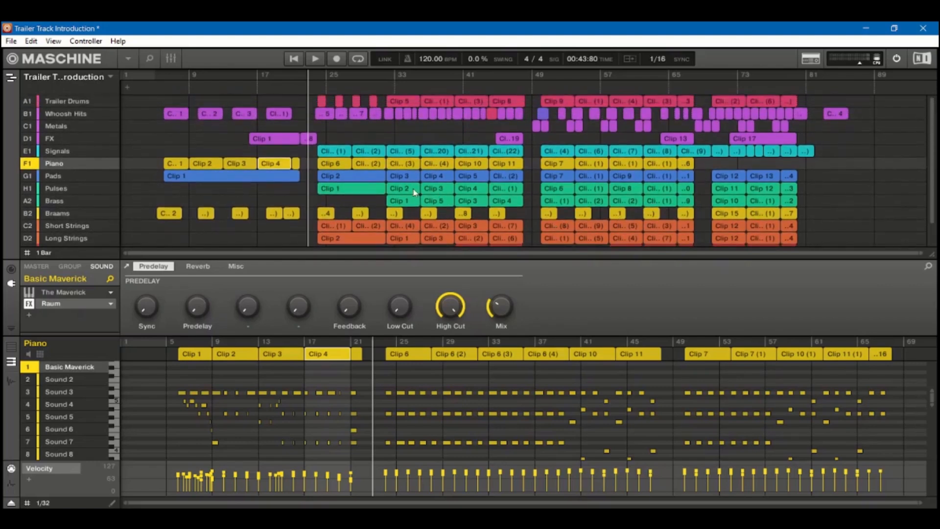